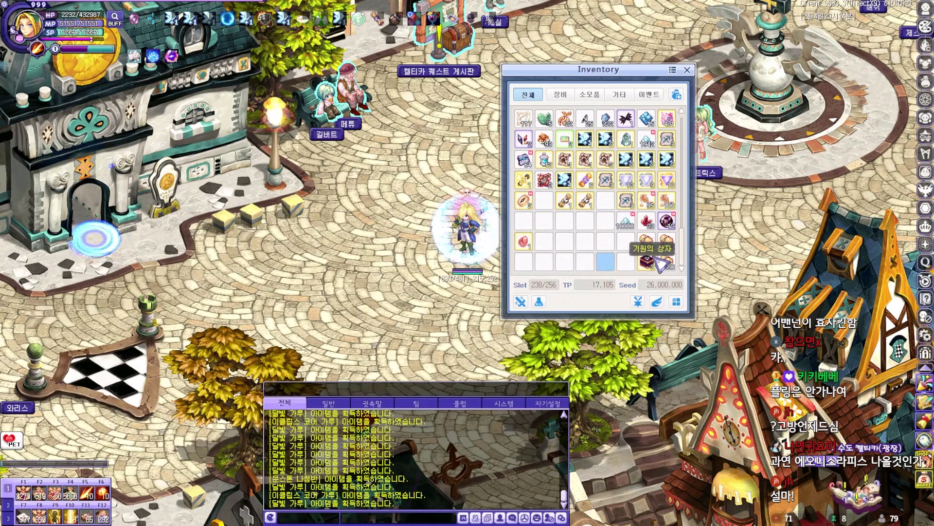
# Open the 기원의 상자 in the inventory and rearrange the collected items into free slots of the lower rows.
pyautogui.rightClick(646, 261)
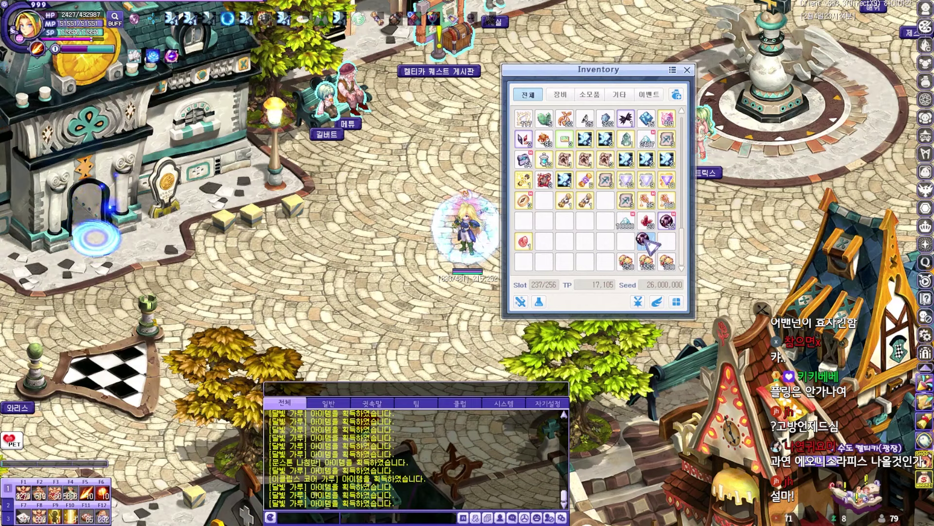
pyautogui.moveTo(666, 221); pyautogui.dragTo(586, 264)
pyautogui.moveTo(625, 221); pyautogui.dragTo(564, 263)
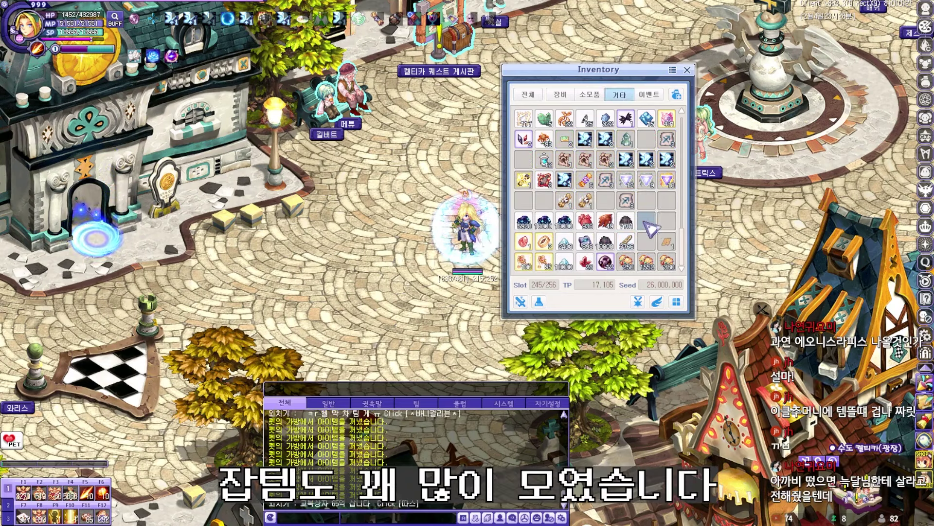
pyautogui.moveTo(541, 266); pyautogui.dragTo(565, 241)
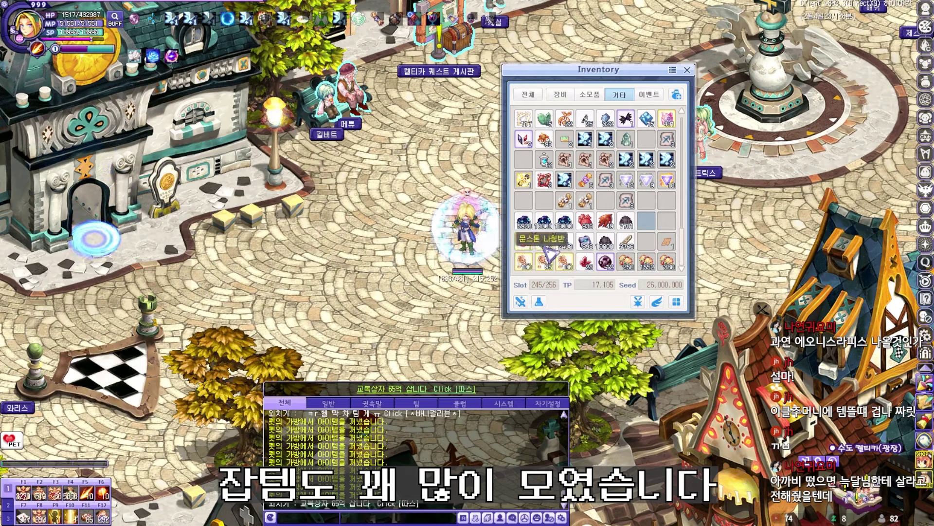
pyautogui.moveTo(523, 262); pyautogui.dragTo(544, 221)
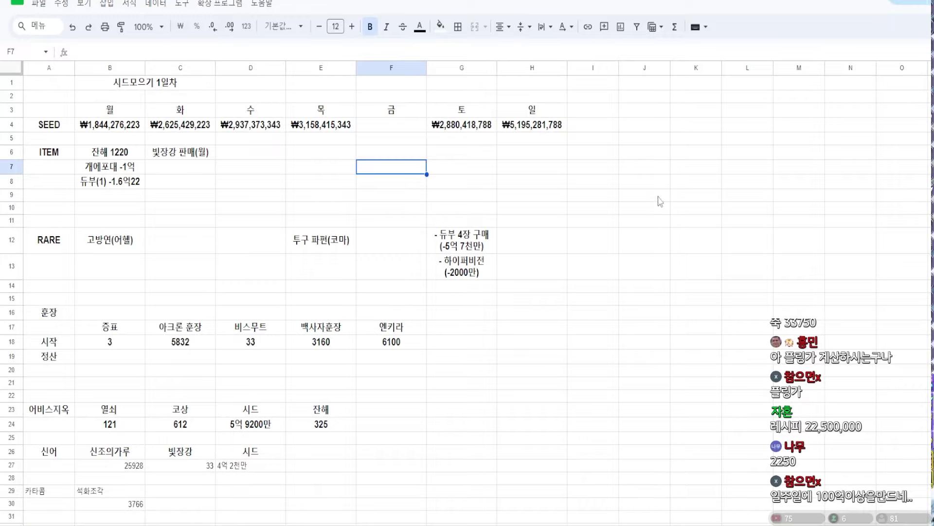
# Switch to the weekly earnings spreadsheet in Google Sheets and go to Monday's SEED amount in B4.
pyautogui.click(538, 181)
pyautogui.click(524, 153)
pyautogui.press('Left')
pyautogui.press('Left')
pyautogui.press('Left')
pyautogui.press('Left')
pyautogui.press('Left')
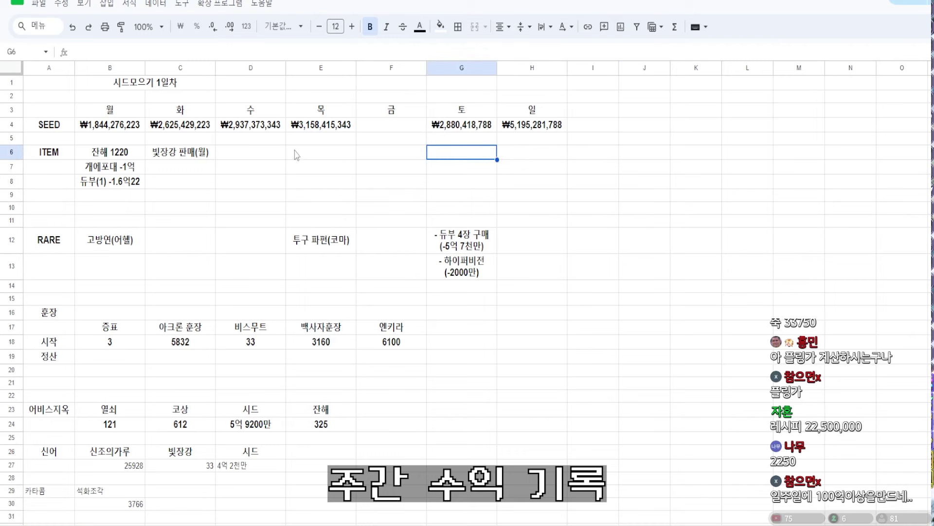
pyautogui.press('Left')
pyautogui.press('Up')
pyautogui.press('Up')
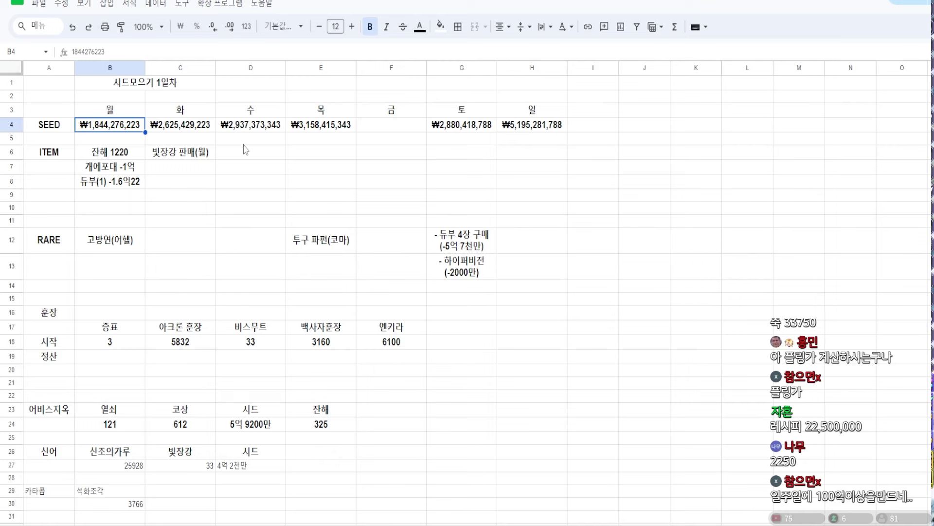
# Examine Monday's entries in column B from the SEED amount down to the RARE row and return to B4.
pyautogui.press('Down')
pyautogui.press('Down')
pyautogui.press('Down')
pyautogui.press('Down')
pyautogui.press('Down')
pyautogui.press('Down')
pyautogui.press('Down')
pyautogui.press('Down')
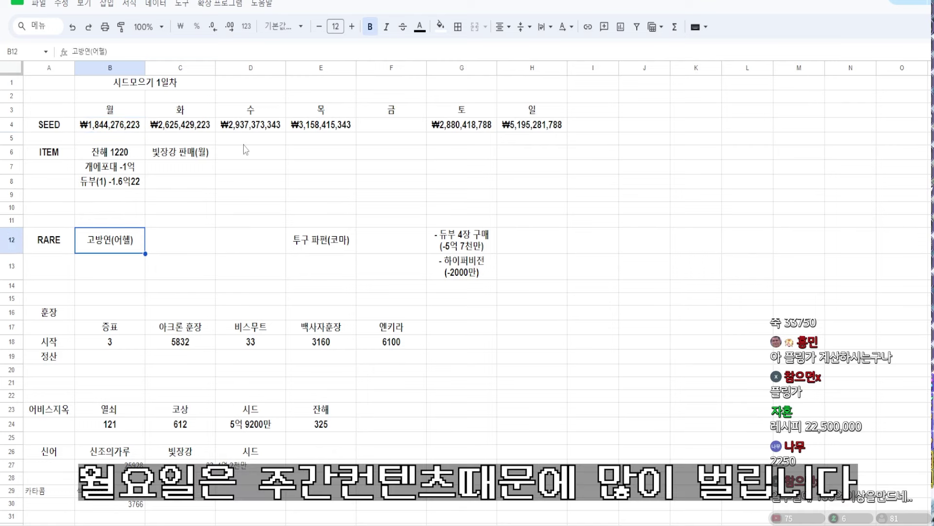
pyautogui.press('Up')
pyautogui.press('Up')
pyautogui.press('Up')
pyautogui.press('Up')
pyautogui.press('Up')
pyautogui.press('Up')
pyautogui.press('Up')
pyautogui.press('Up')
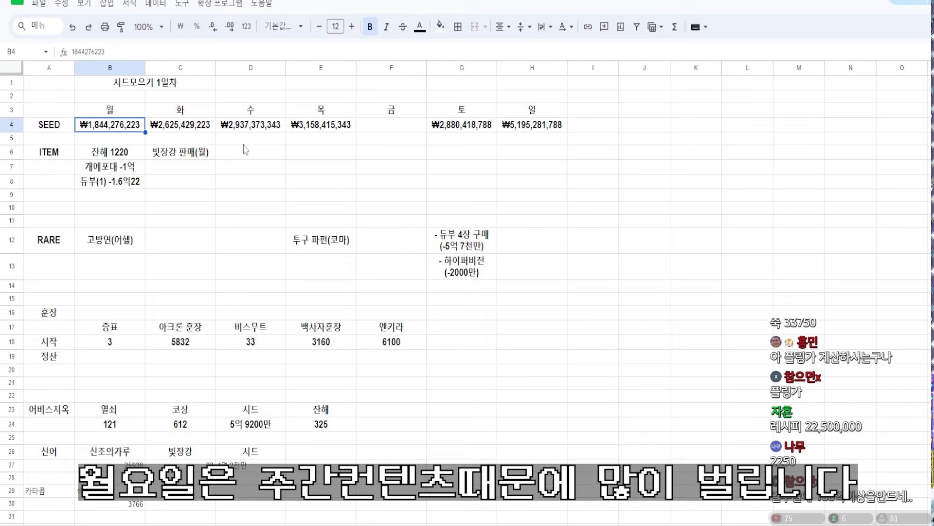
# Examine Tuesday's SEED amount in C4 and the ITEM entry about the sale in C6.
pyautogui.press('Right')
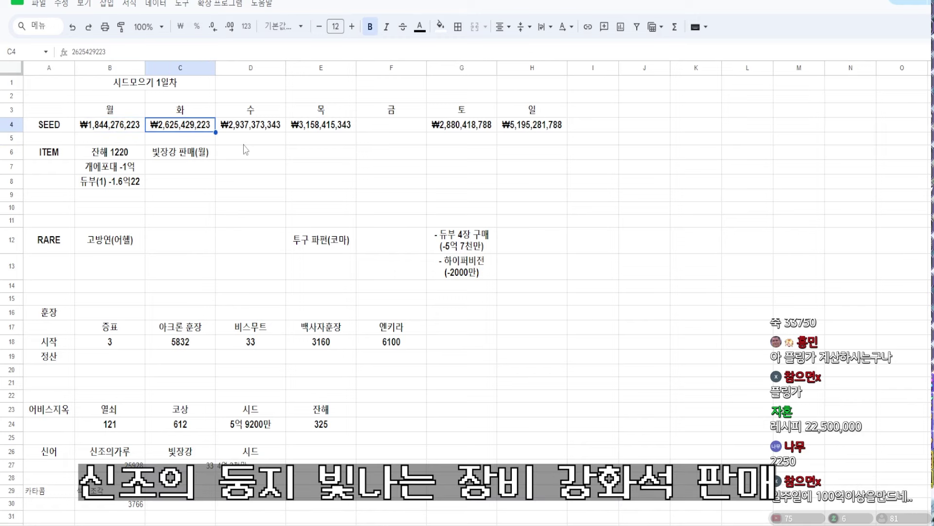
pyautogui.press('Down')
pyautogui.press('Down')
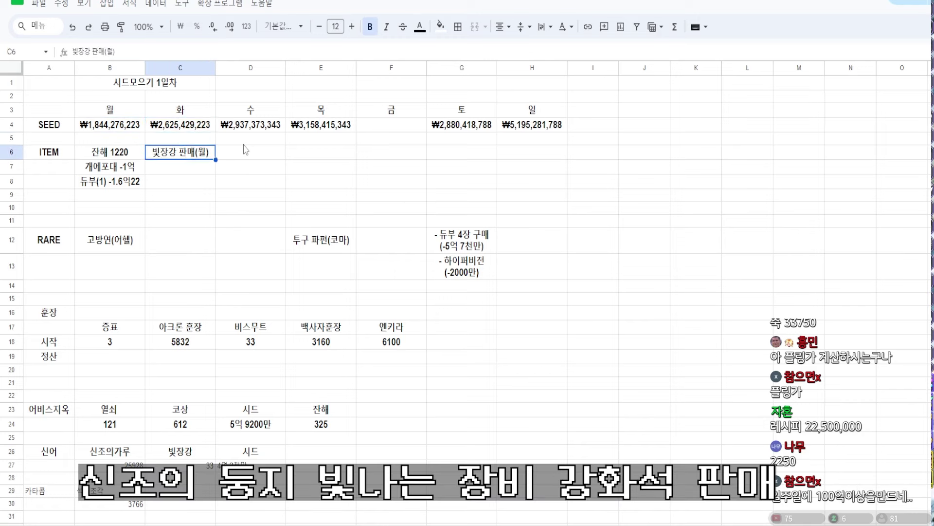
pyautogui.press('Down')
pyautogui.press('Down')
pyautogui.press('Down')
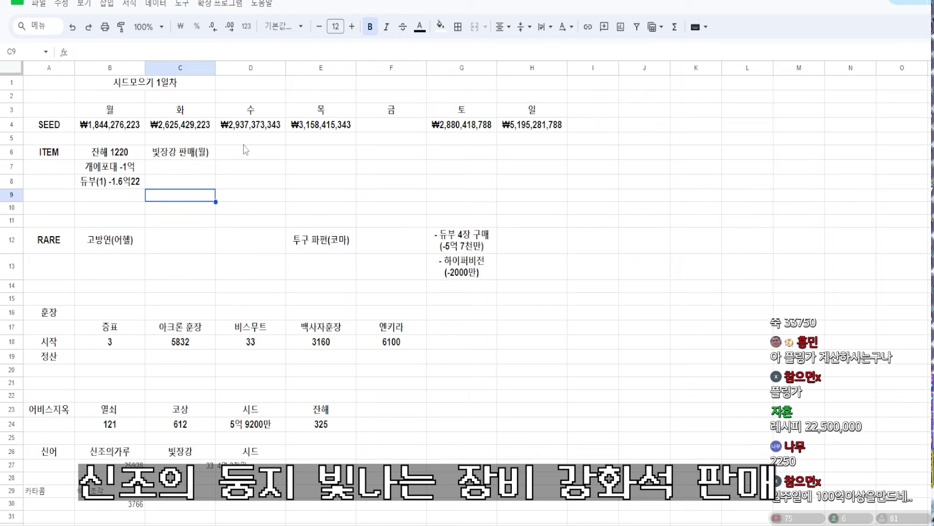
pyautogui.press('Up')
pyautogui.press('Up')
pyautogui.press('Up')
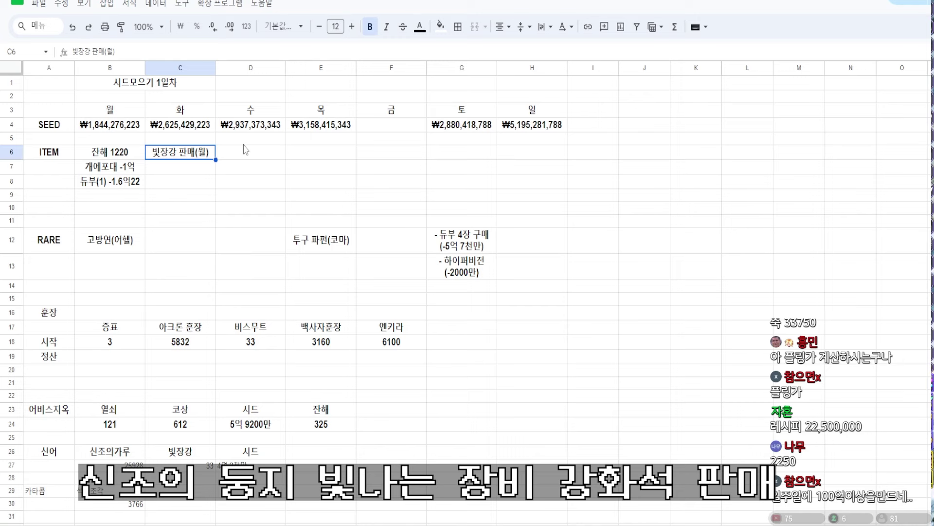
pyautogui.press('Up')
pyautogui.press('Up')
# Compare the SEED amounts for Wednesday and Thursday, and check Thursday's RARE entry in E12.
pyautogui.press('Right')
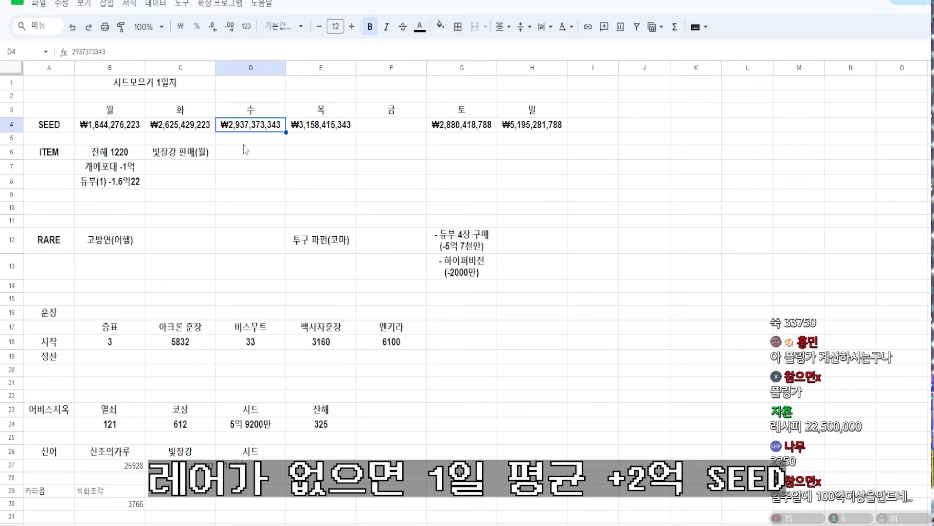
pyautogui.press('Right')
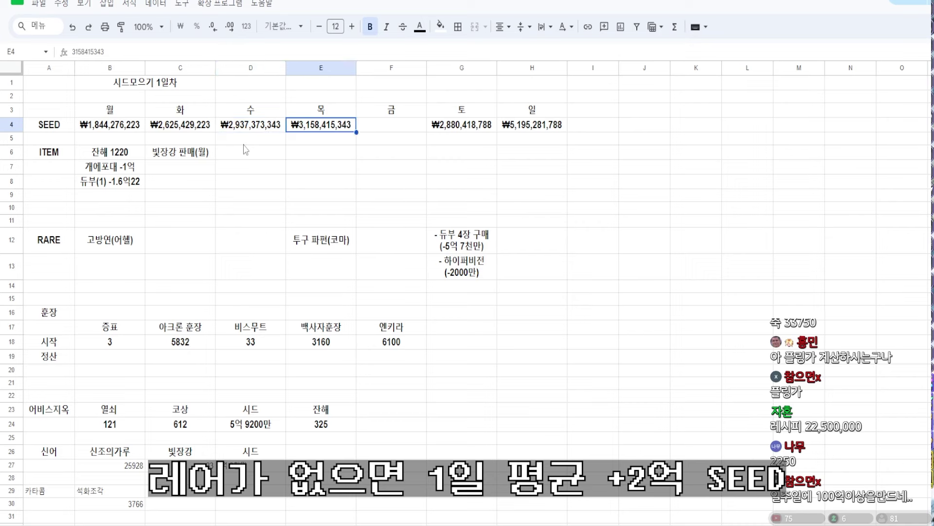
pyautogui.press('Down')
pyautogui.press('Down')
pyautogui.press('Down')
pyautogui.press('Down')
pyautogui.press('Down')
pyautogui.press('Down')
pyautogui.press('Down')
pyautogui.press('Down')
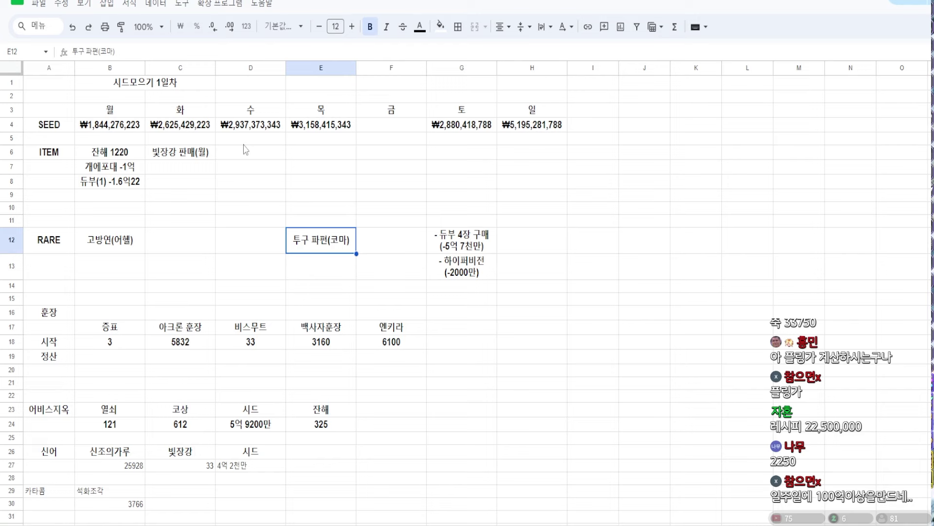
# Look over Friday's column and go on to Saturday's SEED amount in G4.
pyautogui.hotkey('ctrl', 'Up')
pyautogui.hotkey('ctrl', 'Right')
pyautogui.press('Left')
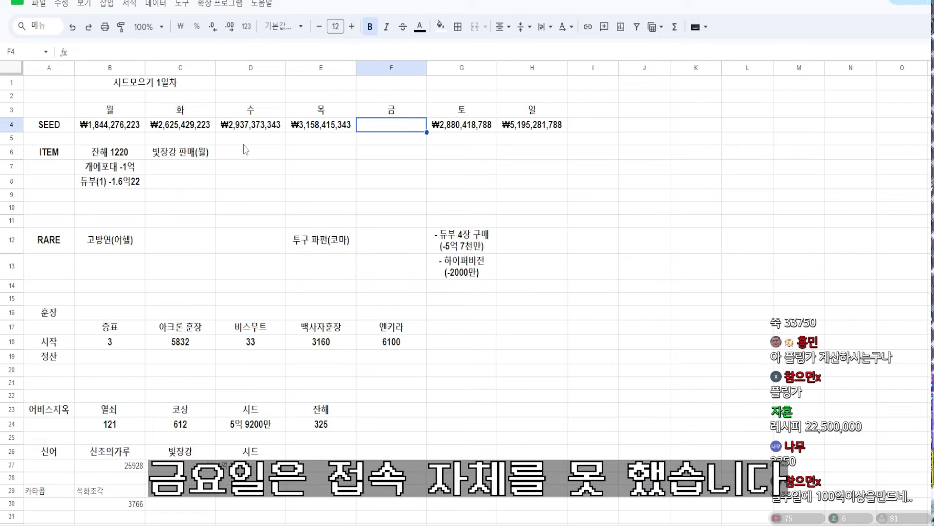
pyautogui.press('Down')
pyautogui.moveTo(390, 115); pyautogui.dragTo(392, 267)
pyautogui.click(392, 267)
pyautogui.hotkey('ctrl', 'Up')
pyautogui.press('Right')
pyautogui.click(472, 126)
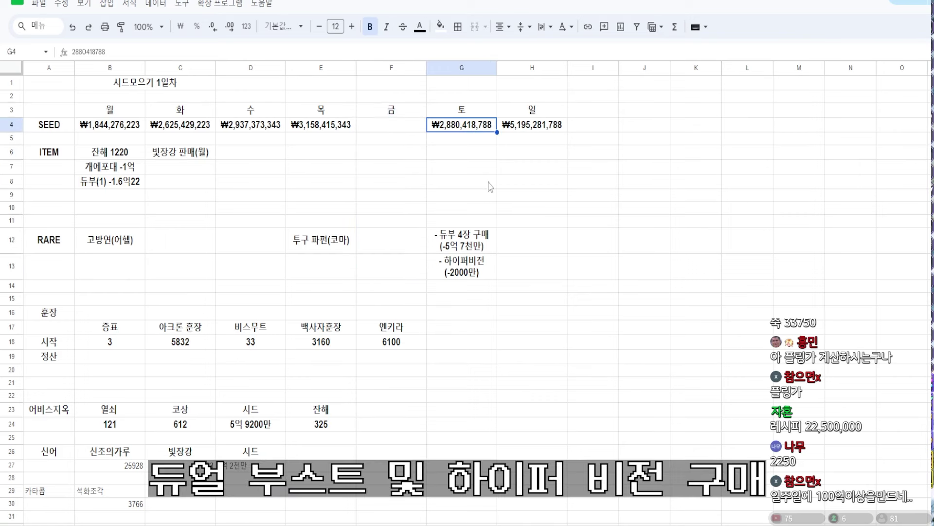
# Examine Saturday's purchases in the RARE rows G12 and G13 and return to the SEED row.
pyautogui.press('Down')
pyautogui.press('Down')
pyautogui.press('Down')
pyautogui.press('Down')
pyautogui.press('Down')
pyautogui.press('Down')
pyautogui.press('Down')
pyautogui.press('Down')
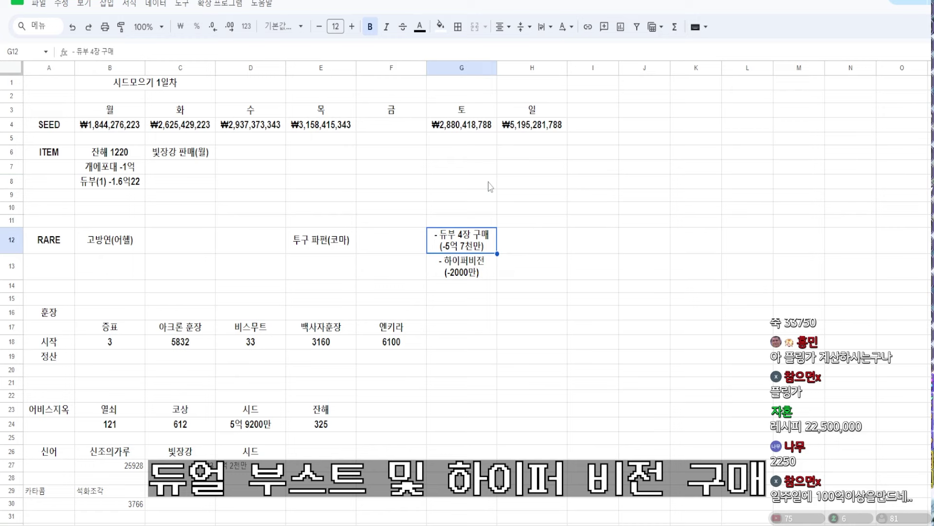
pyautogui.press('Down')
pyautogui.press('Up')
pyautogui.press('Up')
pyautogui.press('Up')
pyautogui.press('Up')
pyautogui.press('Up')
pyautogui.press('Up')
pyautogui.press('Up')
pyautogui.press('Up')
pyautogui.press('Up')
# Enter "최종 seed 57억" in H5, directly below Sunday's SEED amount.
pyautogui.press('Right')
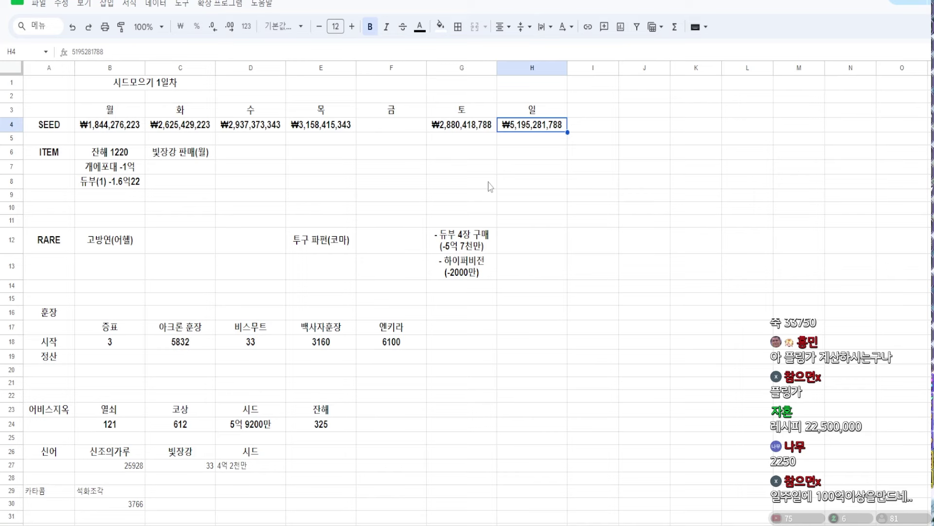
pyautogui.press('Down')
pyautogui.write('최종 seed 57억')
pyautogui.press('Down')
# Check the RARE row from Sunday's cell H12 to Monday's entry in B12 and Thursday's in E12.
pyautogui.press('Down')
pyautogui.press('Down')
pyautogui.press('Down')
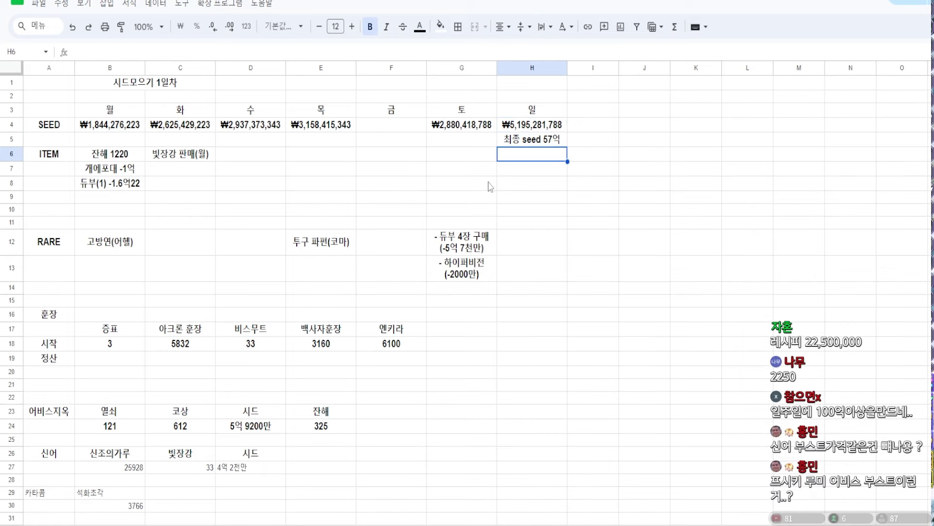
pyautogui.press('Down')
pyautogui.press('Down')
pyautogui.press('Down')
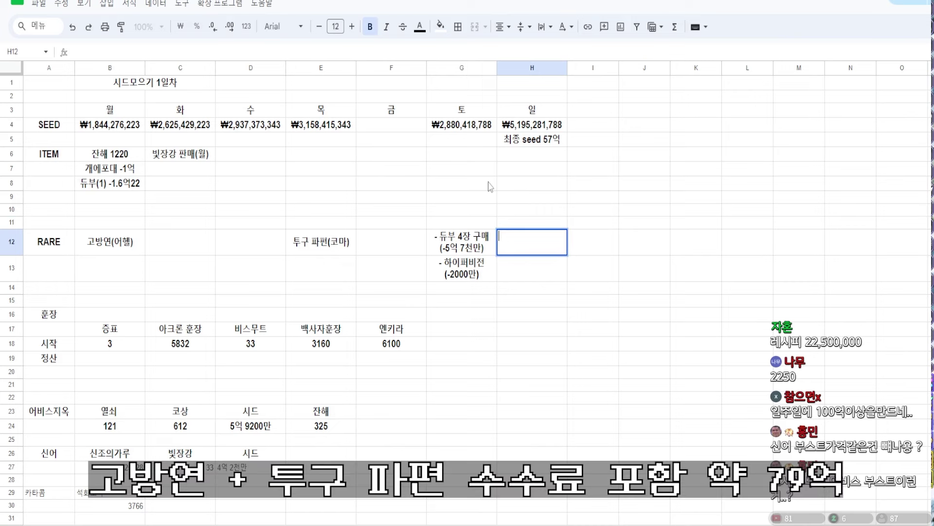
pyautogui.click(126, 249)
pyautogui.click(317, 250)
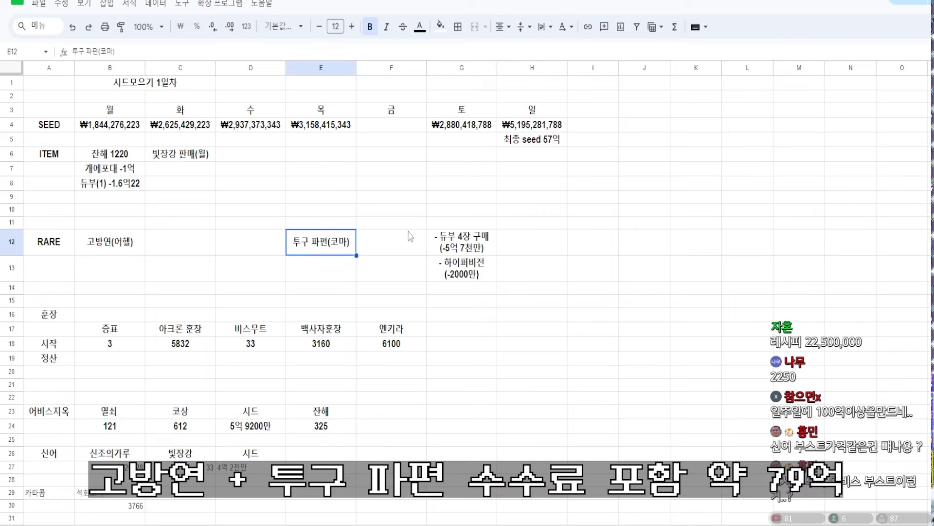
# Enter the overall total "136억 SEED" in H7 of Sunday's column.
pyautogui.click(551, 162)
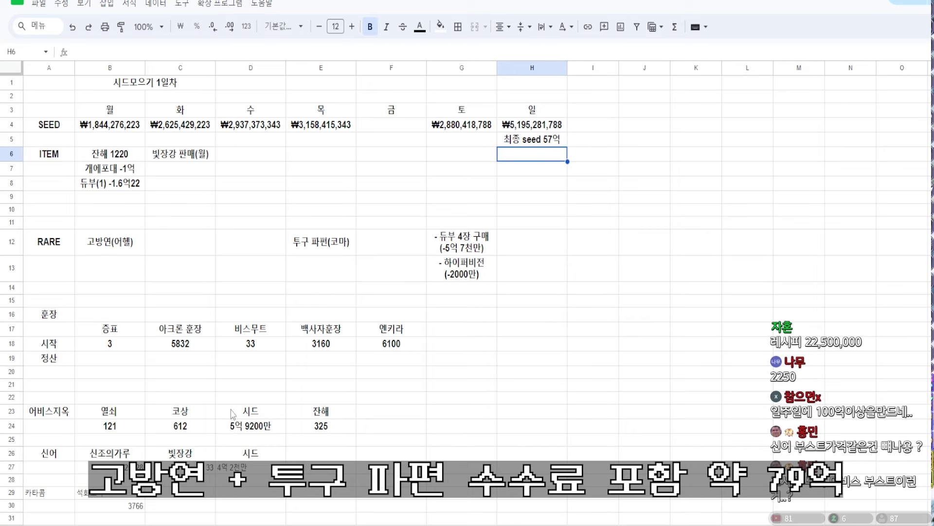
pyautogui.click(558, 171)
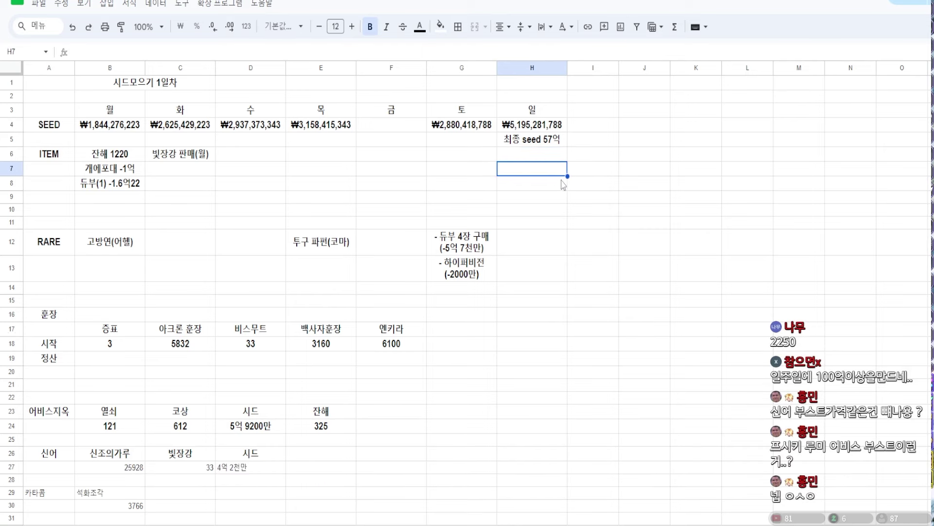
pyautogui.write('136억 seed')
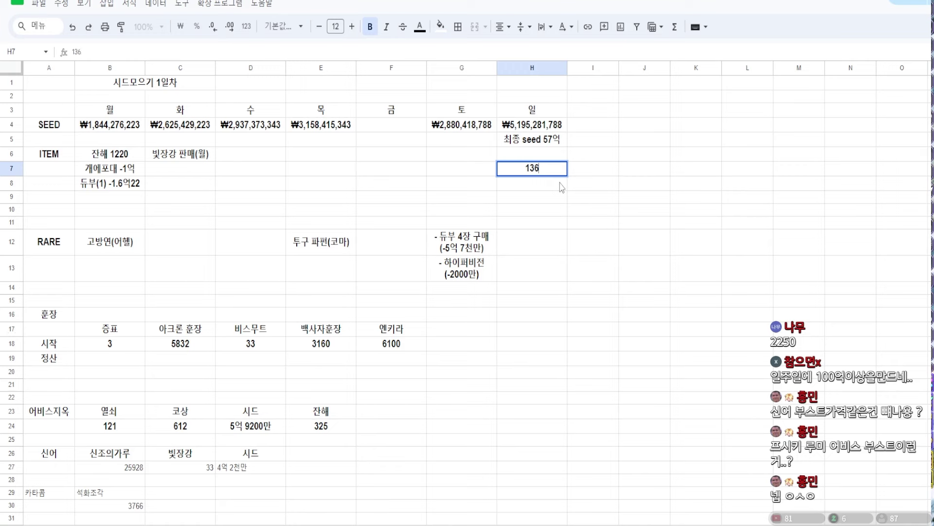
pyautogui.press('BackSpace')
pyautogui.press('BackSpace')
pyautogui.press('BackSpace')
pyautogui.press('BackSpace')
pyautogui.write('SEED')
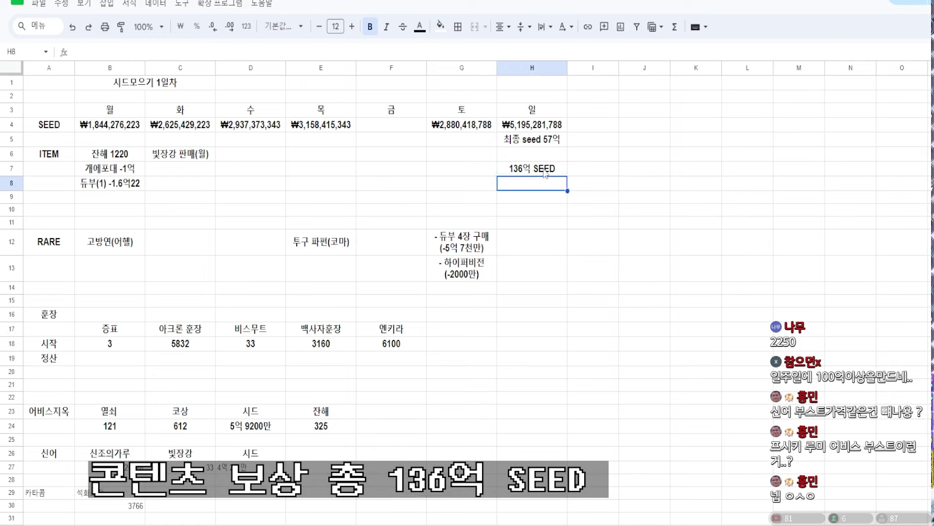
# Add the notes "어밴던 2회" in I7 and "-8억 정도 생각" in I8 beside the total.
pyautogui.click(581, 170)
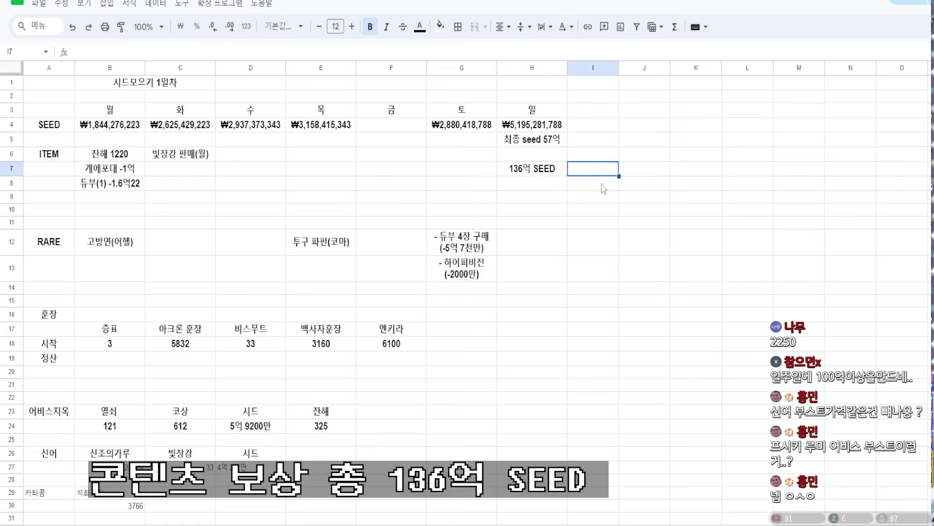
pyautogui.write('어비')
pyautogui.write('밴던 2회')
pyautogui.press('Return')
pyautogui.write('-8억 정도 생각')
pyautogui.press('Return')
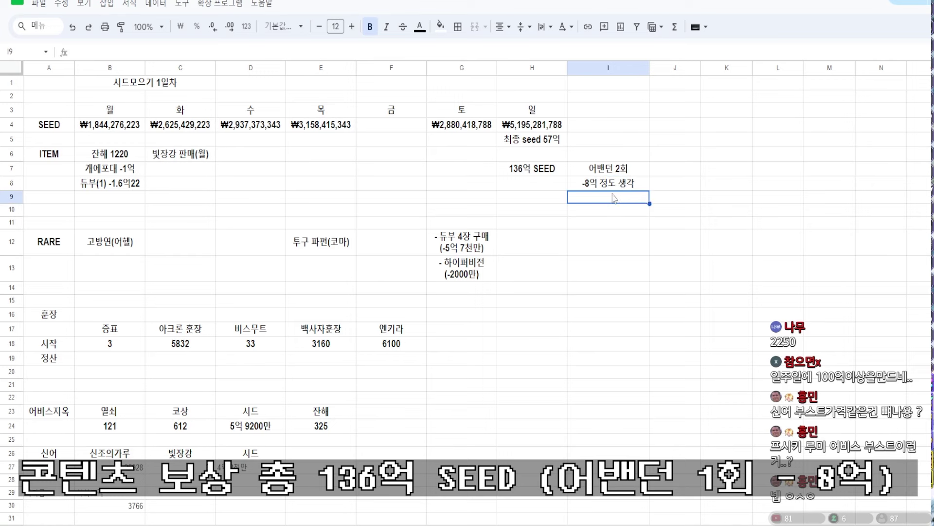
pyautogui.click(617, 187)
pyautogui.click(613, 199)
pyautogui.click(617, 187)
pyautogui.click(612, 200)
pyautogui.click(617, 187)
pyautogui.click(613, 199)
pyautogui.click(617, 187)
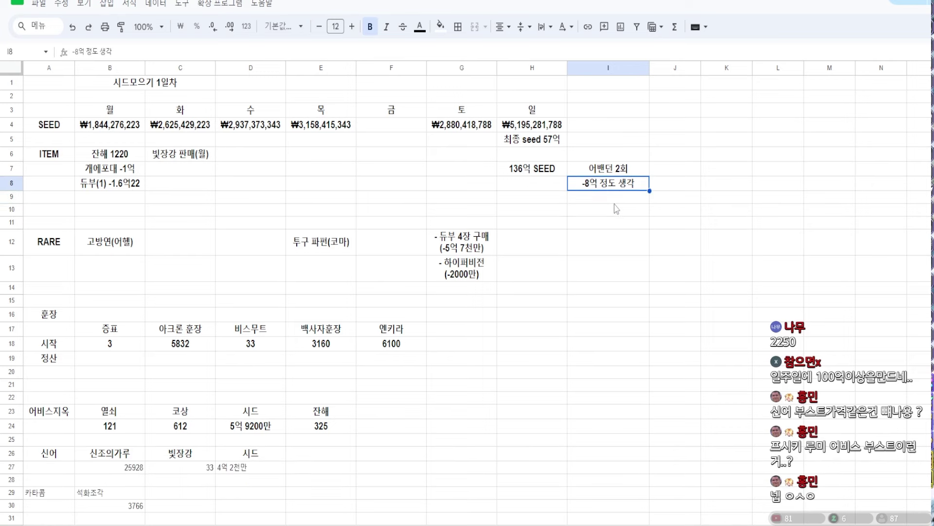
pyautogui.click(613, 205)
pyautogui.click(615, 187)
pyautogui.click(612, 199)
pyautogui.click(614, 187)
# Enter the reduced total "128억 SEED" in red text in H10.
pyautogui.click(508, 214)
pyautogui.write('128억 SEED')
pyautogui.click(508, 254)
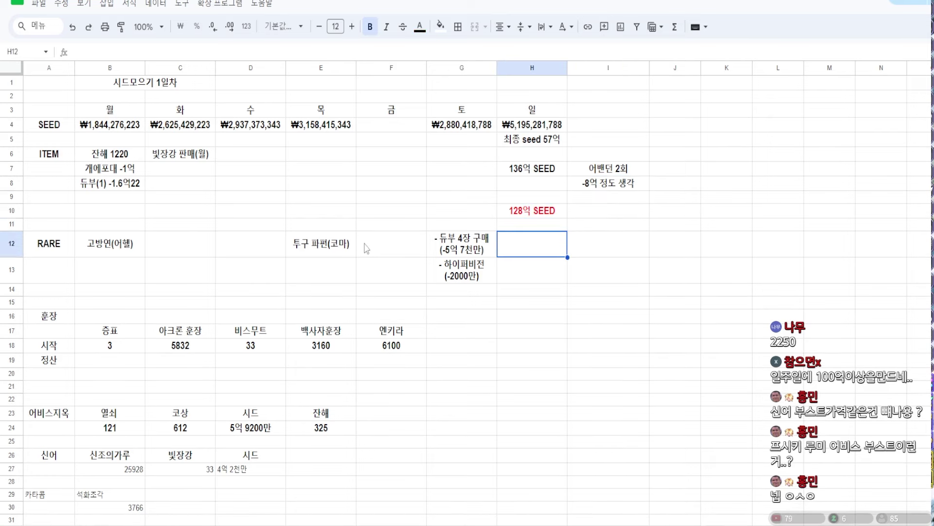
# Review the RARE entries in B12 and E12 against the totals in H10 and H7.
pyautogui.click(113, 251)
pyautogui.click(340, 256)
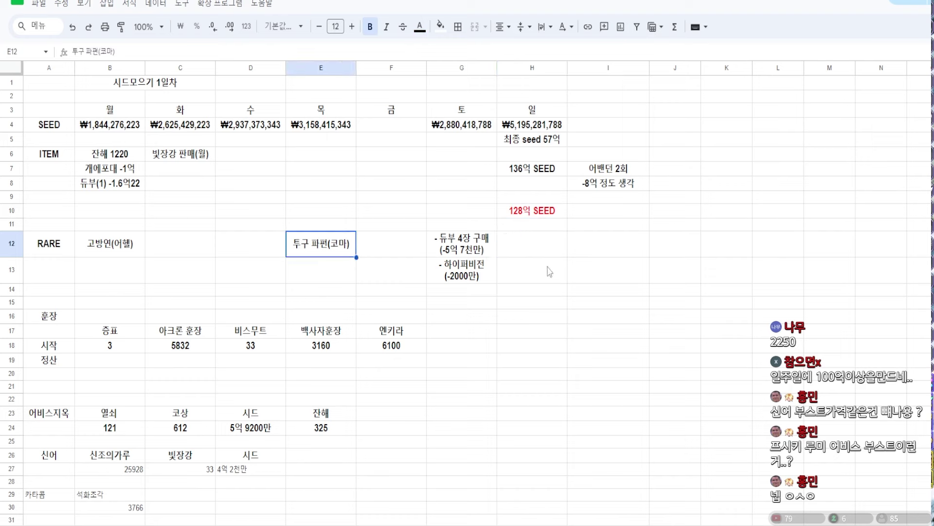
pyautogui.click(528, 213)
pyautogui.doubleClick(516, 212)
pyautogui.click(534, 169)
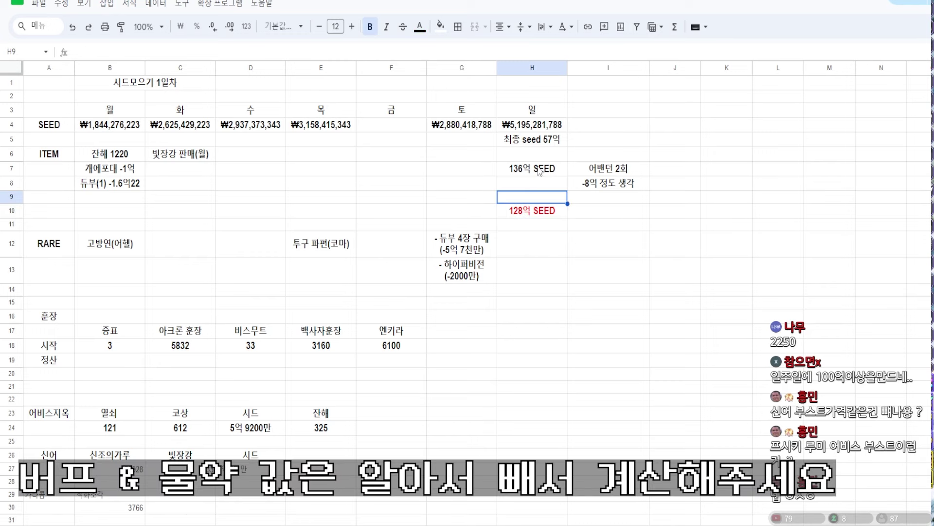
# Check the final seed text in H5 and note "49억 정도 (어밴던 최상2개)" beside it in I5.
pyautogui.click(546, 141)
pyautogui.doubleClick(528, 146)
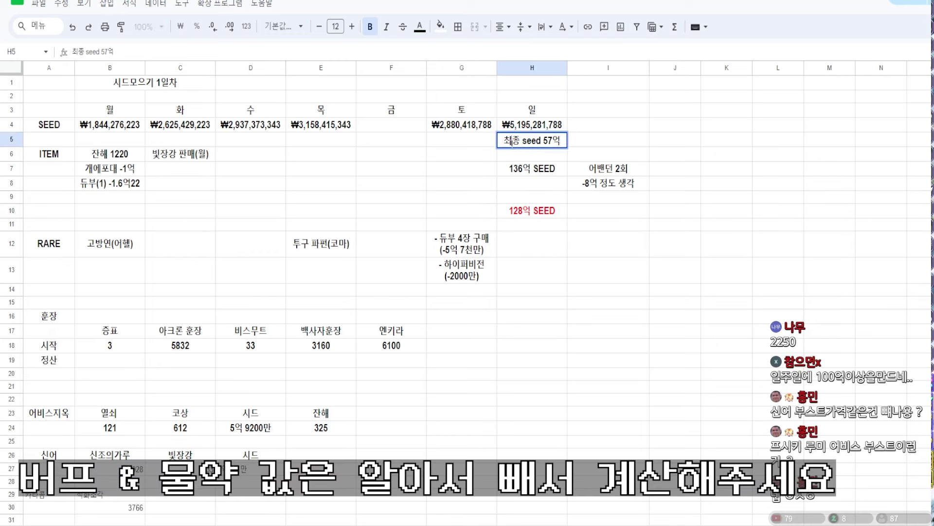
pyautogui.moveTo(504, 140); pyautogui.dragTo(565, 140)
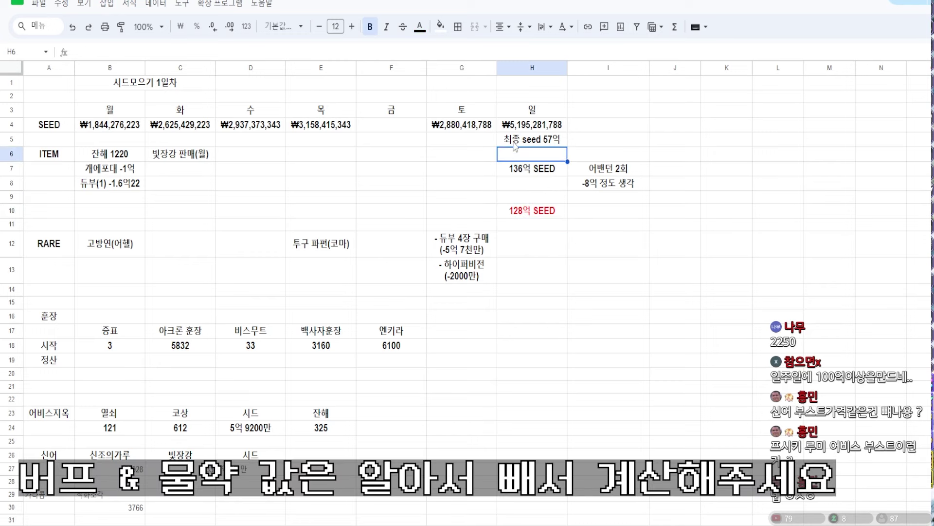
pyautogui.press('Escape')
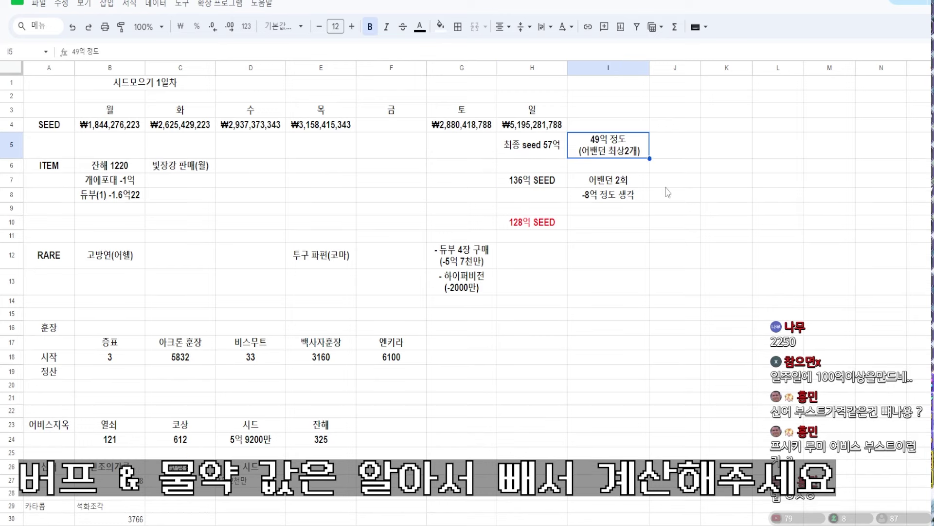
# Change the note in I5 to "40억 정도 (어밴던 최상2개)".
pyautogui.click(652, 185)
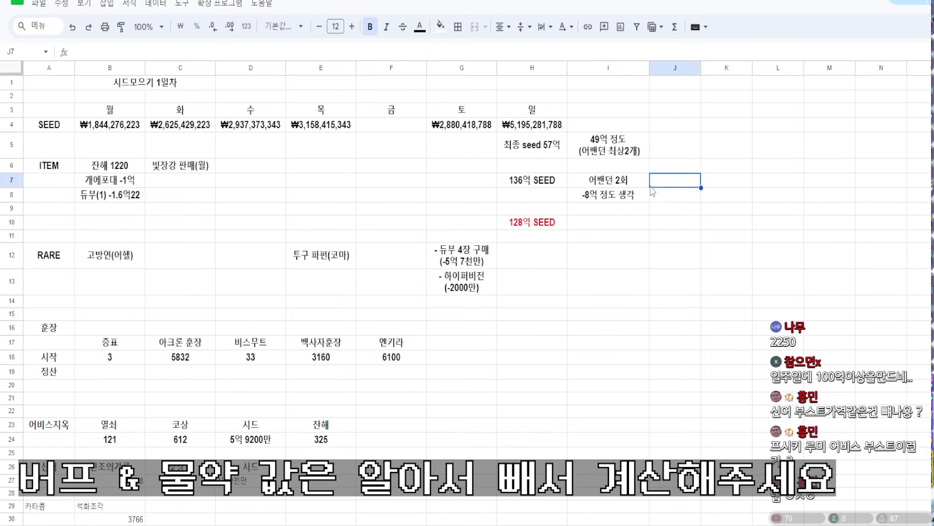
pyautogui.click(622, 156)
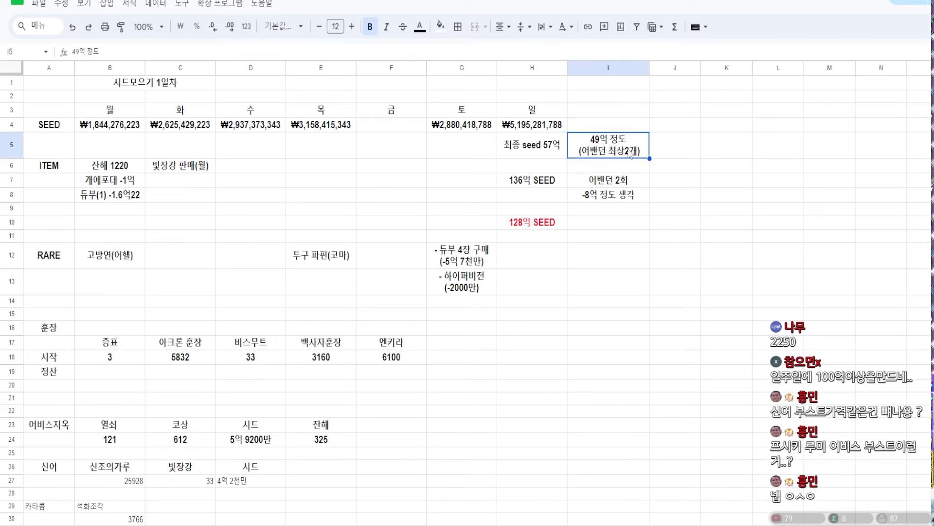
pyautogui.click(613, 185)
pyautogui.doubleClick(621, 146)
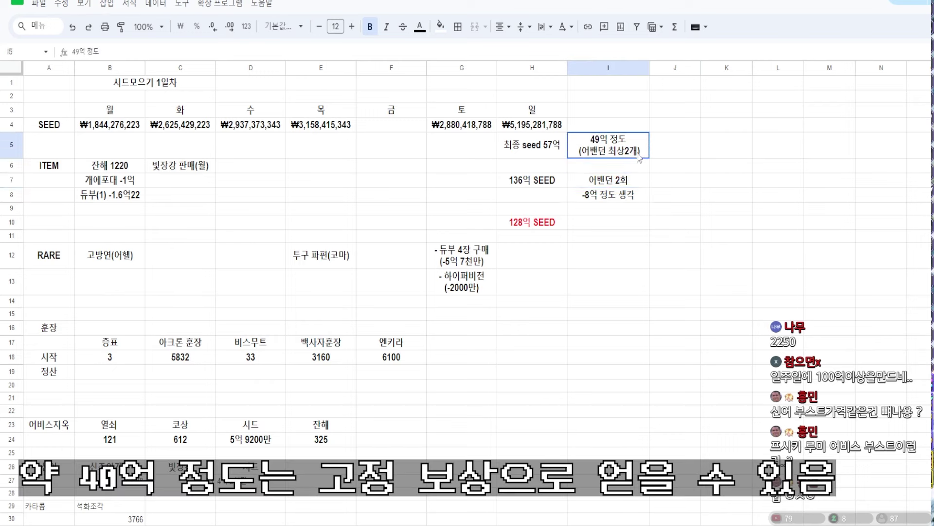
pyautogui.press('BackSpace')
pyautogui.write('0')
pyautogui.click(545, 251)
pyautogui.click(544, 223)
pyautogui.click(554, 265)
pyautogui.click(526, 224)
pyautogui.click(513, 248)
pyautogui.click(543, 228)
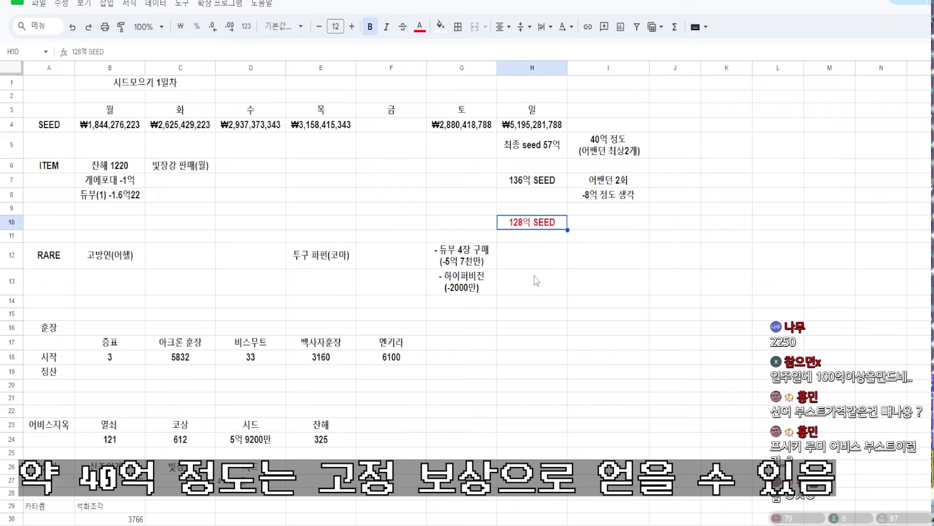
# Examine the item list starting at row 32, especially the quantities of 달빛가루 and 프시키의잔해.
pyautogui.scroll(-2, 550, 343)
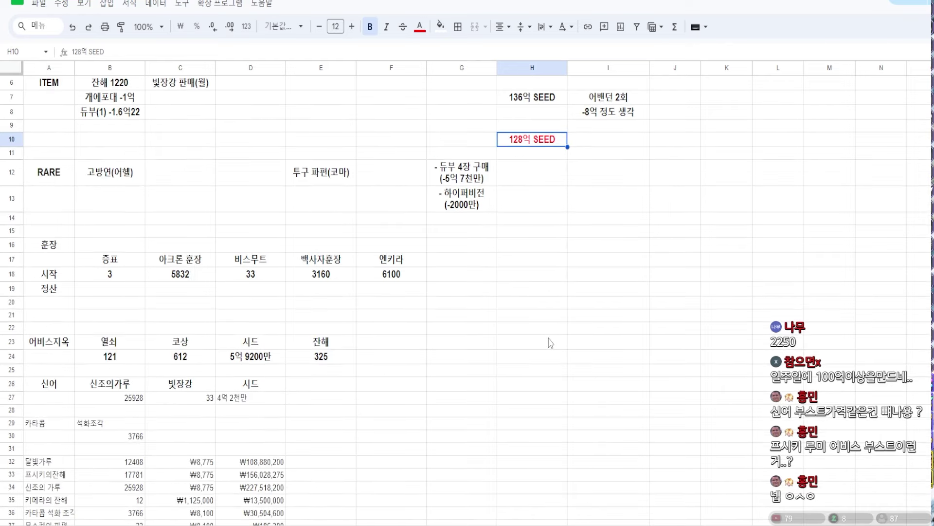
pyautogui.scroll(-6, 550, 342)
pyautogui.click(440, 321)
pyautogui.click(291, 293)
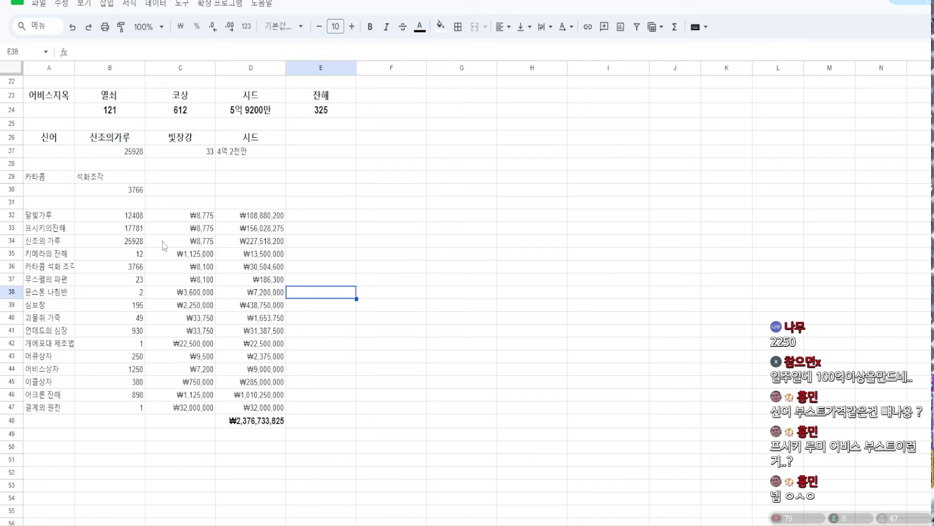
pyautogui.moveTo(58, 219); pyautogui.dragTo(219, 228)
pyautogui.click(127, 217)
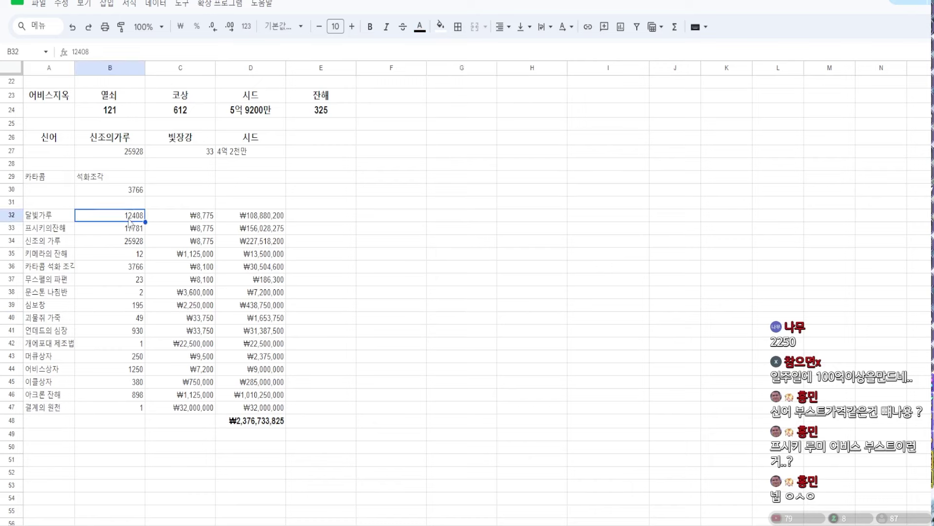
pyautogui.click(125, 224)
pyautogui.click(127, 216)
pyautogui.click(126, 226)
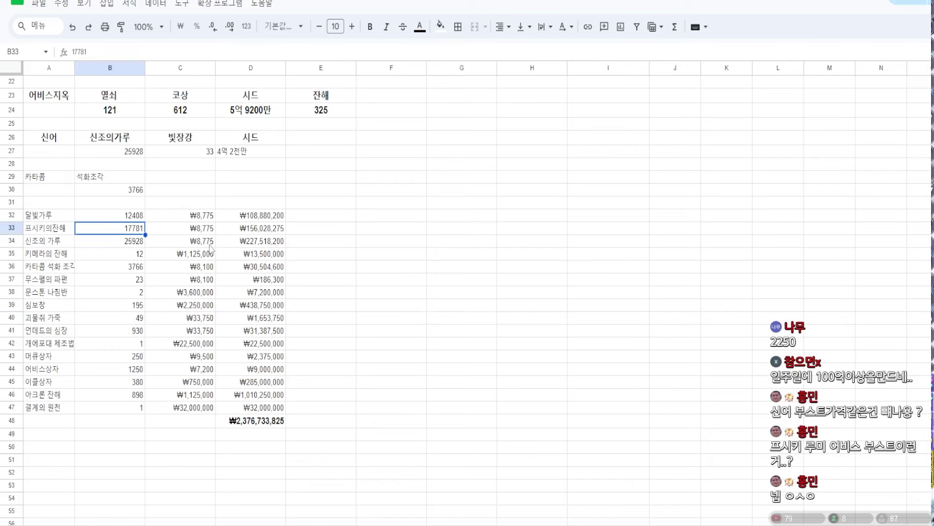
# Go through the item list to row 47 and check its summed total in D48.
pyautogui.press('Down')
pyautogui.press('Down')
pyautogui.press('Down')
pyautogui.press('Down')
pyautogui.press('Down')
pyautogui.press('Down')
pyautogui.press('Down')
pyautogui.press('Down')
pyautogui.press('Down')
pyautogui.press('Down')
pyautogui.press('Down')
pyautogui.press('Down')
pyautogui.press('Down')
pyautogui.press('Down')
pyautogui.press('Right')
pyautogui.press('Right')
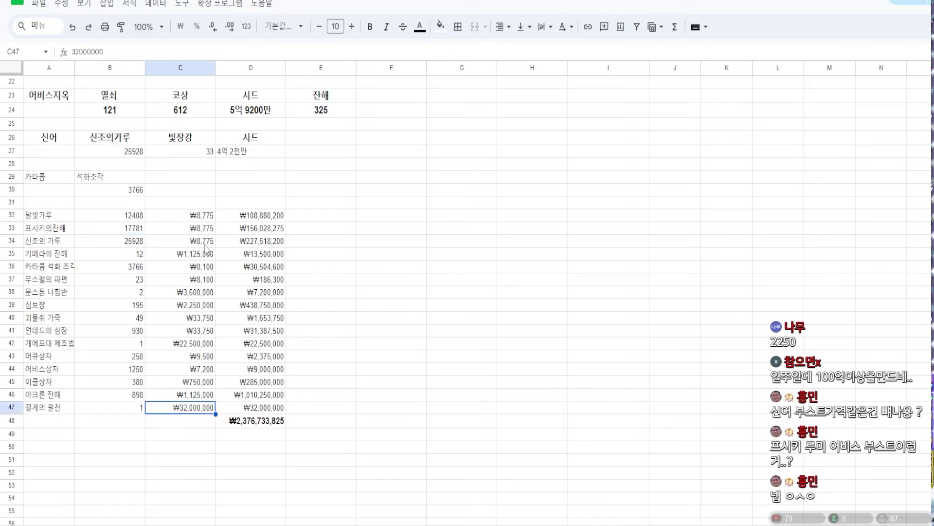
pyautogui.press('Left')
pyautogui.press('Right')
pyautogui.press('Down')
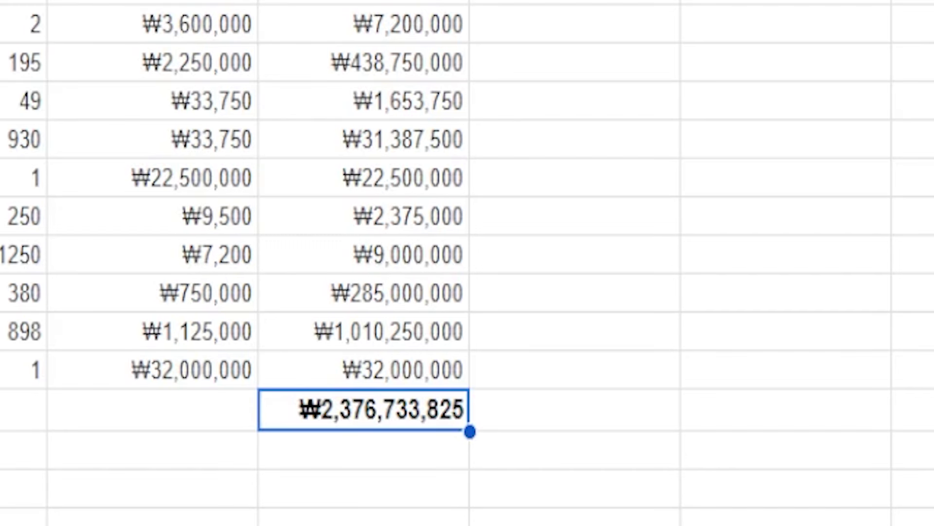
pyautogui.press('Up')
pyautogui.press('Down')
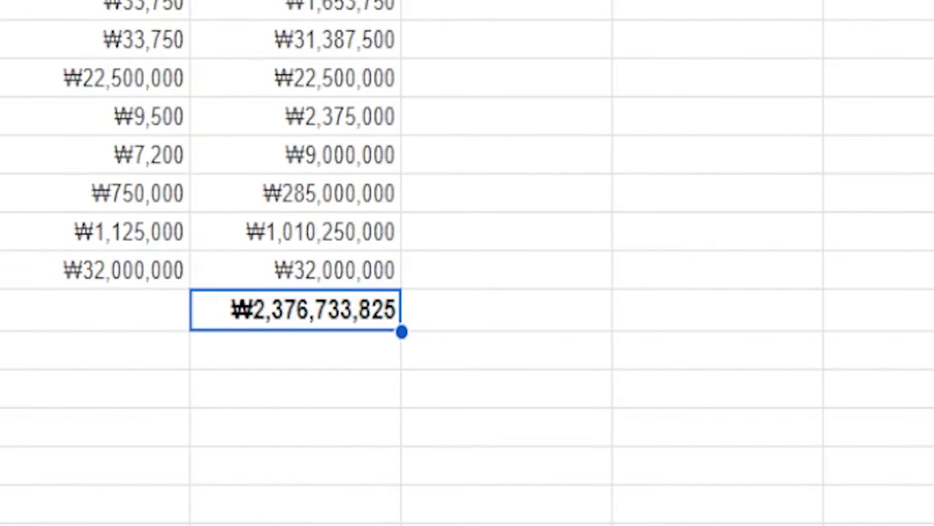
pyautogui.press('Up')
pyautogui.press('Down')
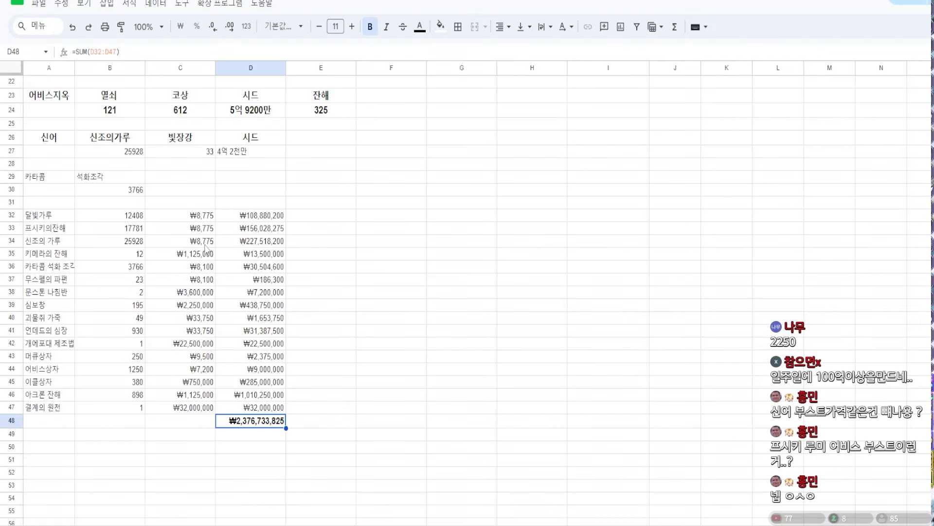
# Review the individual seed amounts in column D above the total in D48.
pyautogui.press('Up')
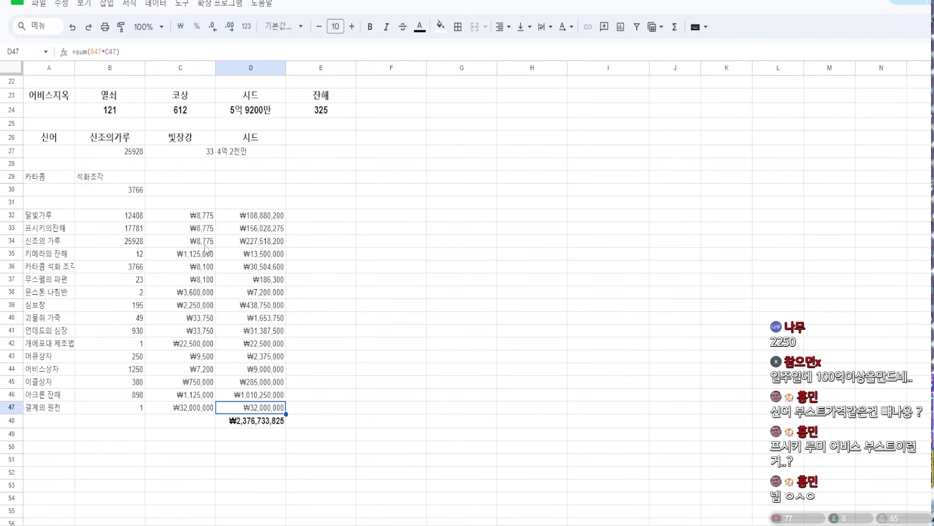
pyautogui.press('Up')
pyautogui.press('Up')
pyautogui.press('Up')
pyautogui.press('Up')
pyautogui.press('Up')
pyautogui.press('Up')
pyautogui.press('Up')
pyautogui.press('Up')
pyautogui.hotkey('ctrl', 'Down')
pyautogui.press('Right')
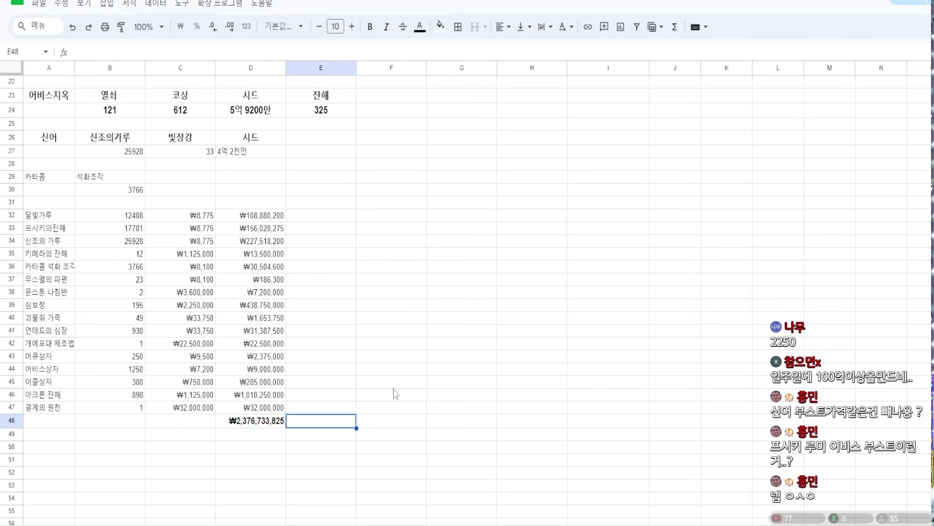
pyautogui.press('Right')
pyautogui.press('Up')
pyautogui.press('Up')
pyautogui.press('Up')
pyautogui.press('Up')
pyautogui.press('Up')
pyautogui.press('Up')
pyautogui.press('Up')
pyautogui.press('Up')
pyautogui.press('Up')
pyautogui.press('Up')
pyautogui.press('Up')
pyautogui.press('Up')
pyautogui.press('Down')
pyautogui.press('Down')
pyautogui.press('Down')
pyautogui.press('Down')
pyautogui.press('Down')
pyautogui.press('Down')
pyautogui.press('Up')
pyautogui.press('Up')
pyautogui.press('Up')
pyautogui.press('Up')
pyautogui.press('Up')
pyautogui.press('Up')
pyautogui.press('Down')
pyautogui.press('Down')
pyautogui.press('Down')
pyautogui.press('Down')
pyautogui.press('Down')
pyautogui.press('Down')
pyautogui.press('Down')
pyautogui.press('Down')
pyautogui.press('Down')
pyautogui.press('Down')
pyautogui.press('Down')
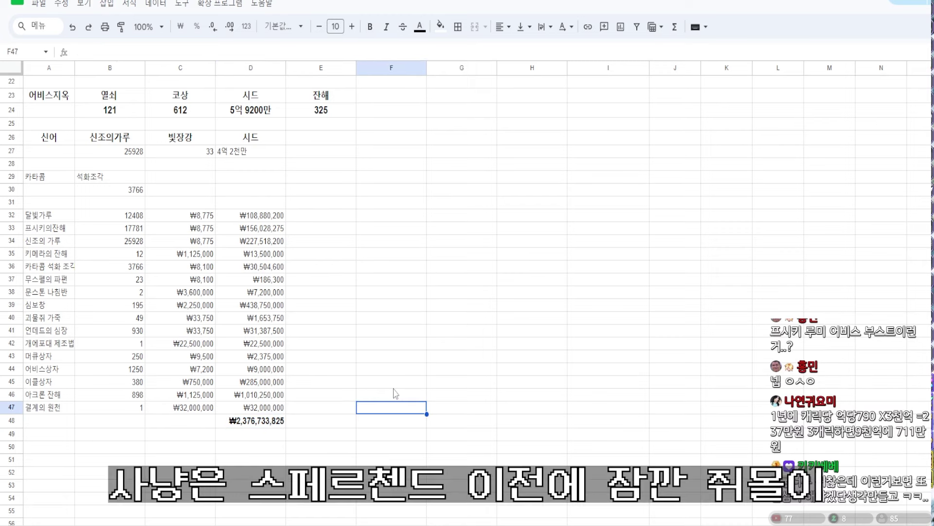
pyautogui.press('Down')
pyautogui.press('Up')
pyautogui.press('Left')
pyautogui.press('Left')
pyautogui.press('Right')
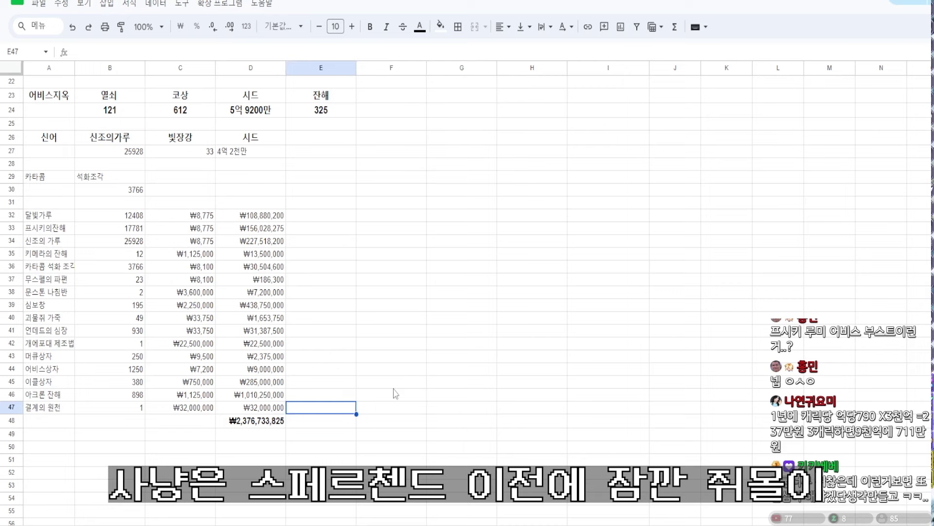
pyautogui.press('Right')
pyautogui.press('Right')
pyautogui.press('Down')
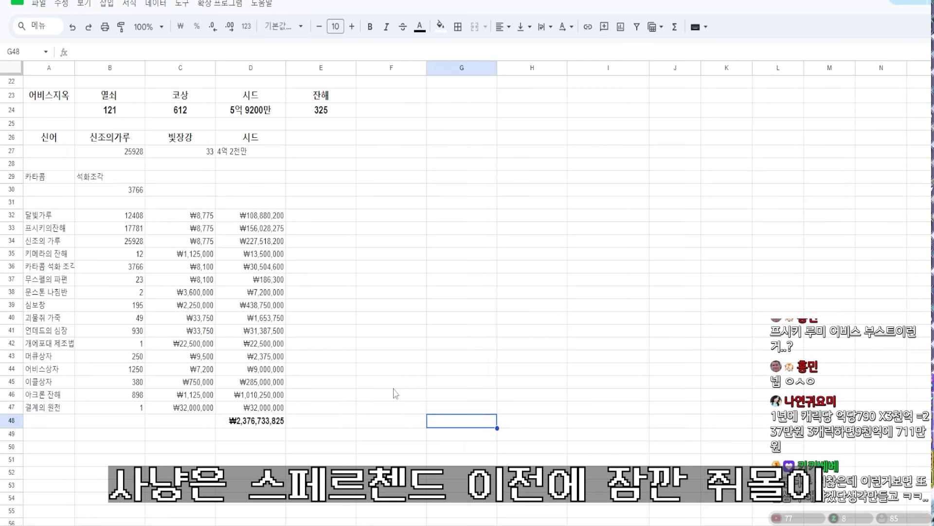
pyautogui.press('Left')
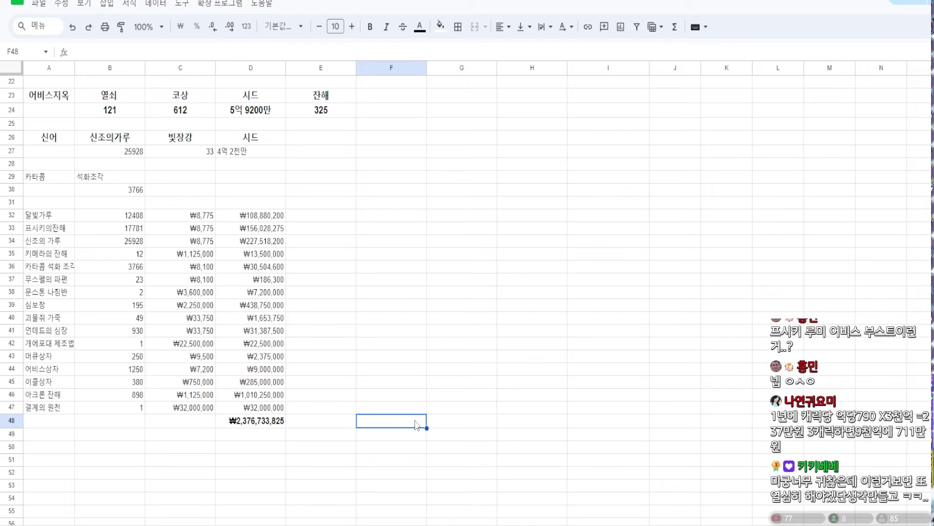
# Enter "128억" in E48 beside the item list's total.
pyautogui.press('Left')
pyautogui.write('+')
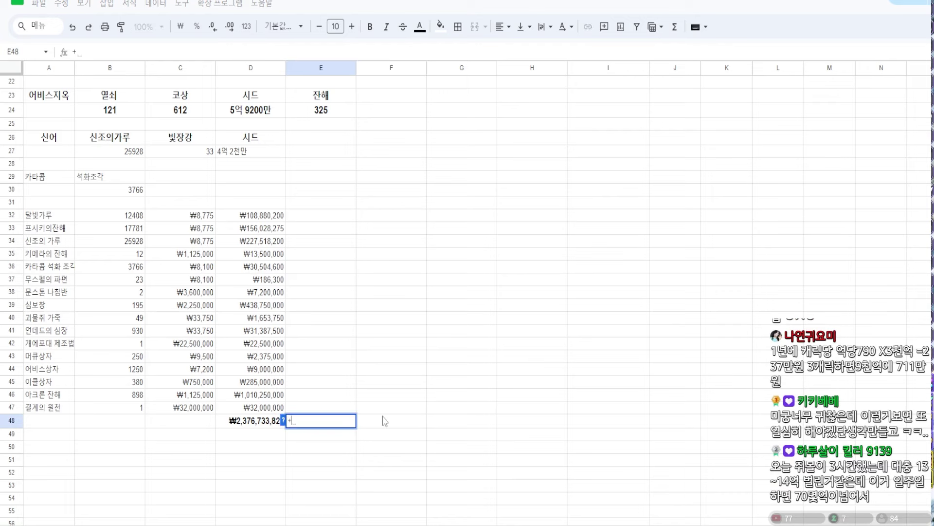
pyautogui.write('128억')
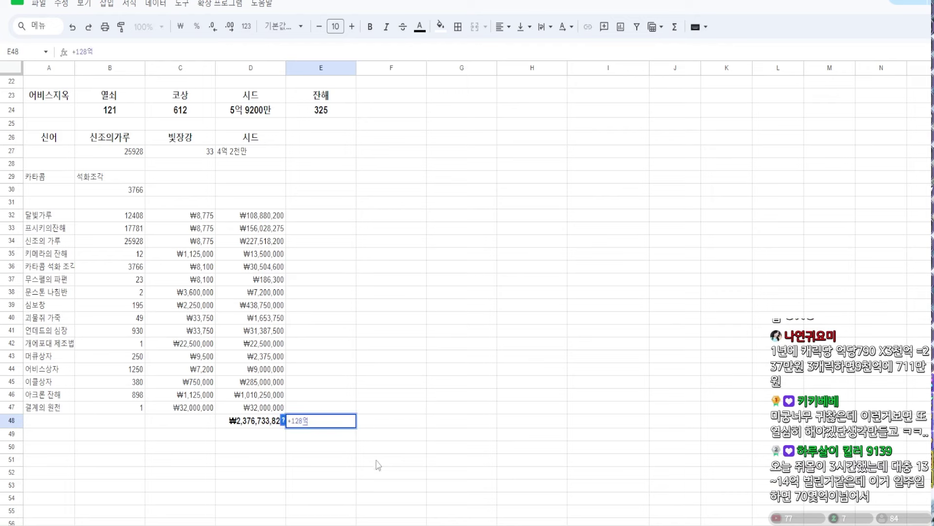
pyautogui.press('Return')
pyautogui.doubleClick(340, 421)
pyautogui.press('Home')
pyautogui.press('Delete')
pyautogui.hotkey('shift', 'Tab')
# Look back up from the item list to the 훈장 section and close the game's Open Market window.
pyautogui.press('Up')
pyautogui.press('Up')
pyautogui.press('Up')
pyautogui.press('Up')
pyautogui.press('Up')
pyautogui.press('Up')
pyautogui.press('Up')
pyautogui.press('Up')
pyautogui.press('Up')
pyautogui.press('Up')
pyautogui.press('Up')
pyautogui.press('Up')
pyautogui.press('Up')
pyautogui.press('Up')
pyautogui.press('Up')
pyautogui.press('Up')
pyautogui.press('Up')
pyautogui.press('Up')
pyautogui.press('Up')
pyautogui.press('Up')
pyautogui.press('Up')
pyautogui.press('Up')
pyautogui.press('Up')
pyautogui.press('Up')
pyautogui.press('Up')
pyautogui.press('Up')
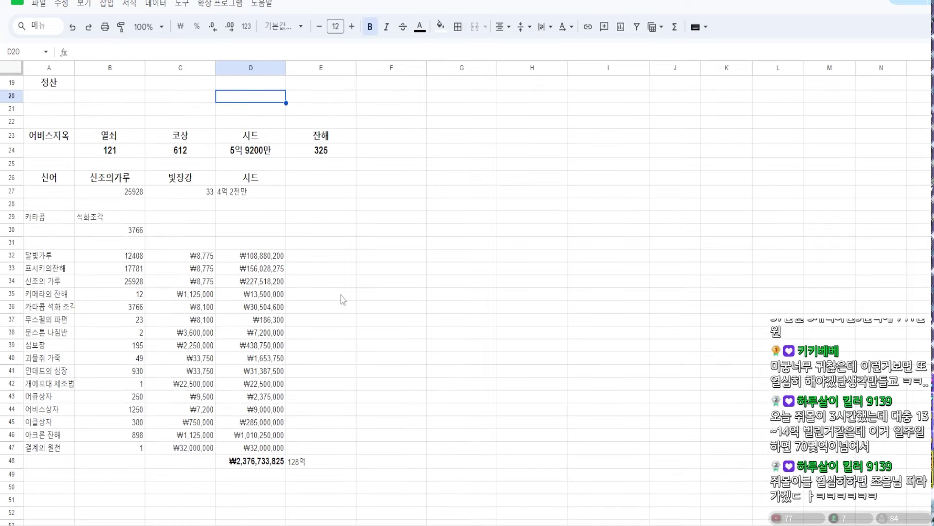
pyautogui.press('Down')
pyautogui.press('Down')
pyautogui.press('Down')
pyautogui.press('Down')
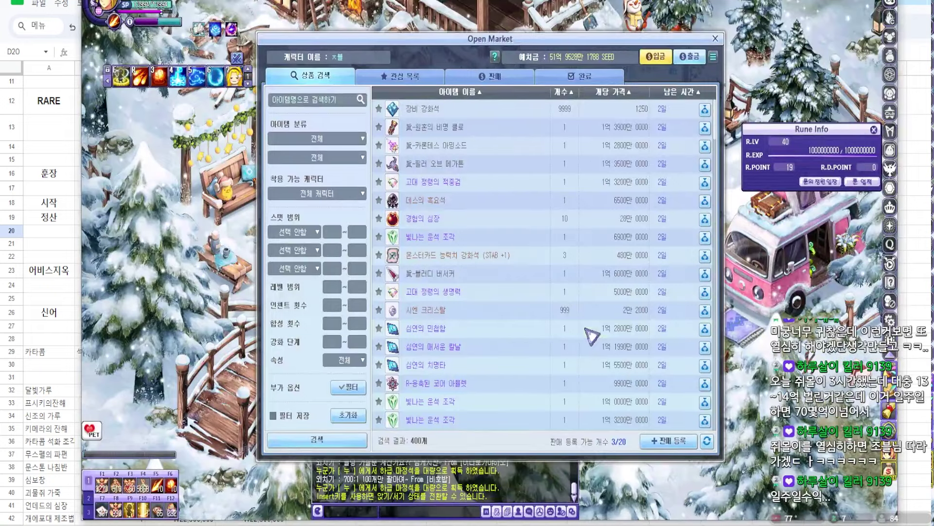
pyautogui.press('Escape')
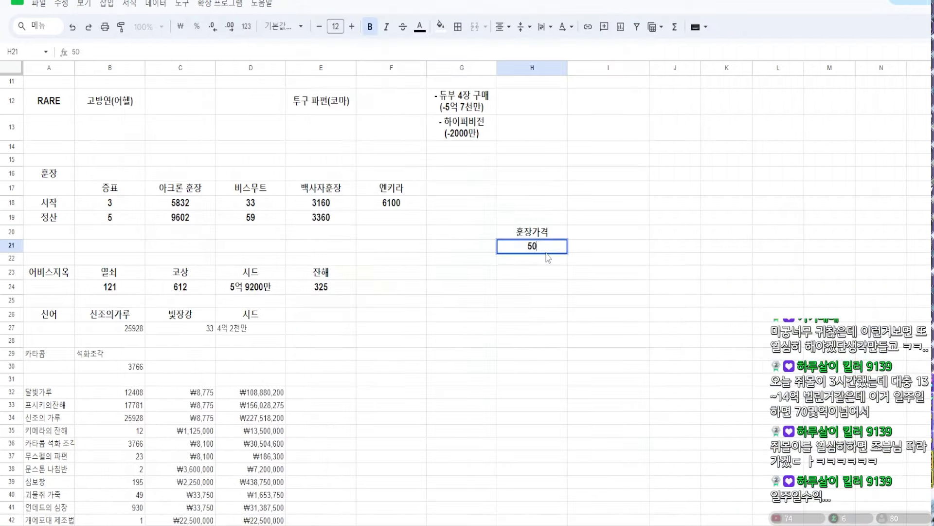
# Enter 50,000 in H21 under 훈장가격, with "훈장 50" in I21 and "150억" in J21.
pyautogui.write('000')
pyautogui.press('BackSpace')
pyautogui.press('BackSpace')
pyautogui.press('BackSpace')
pyautogui.write('000')
pyautogui.press('Tab')
pyautogui.write('훈장 50')
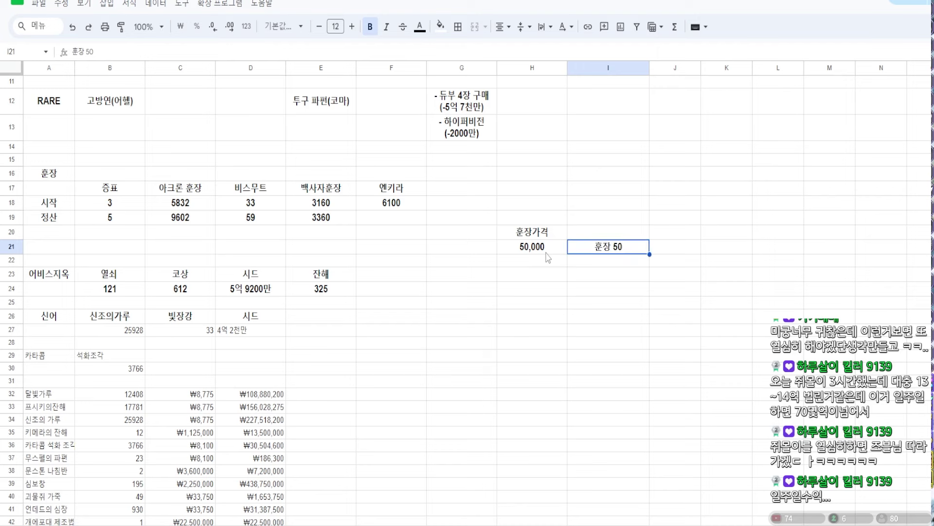
pyautogui.press('Tab')
pyautogui.write('150억')
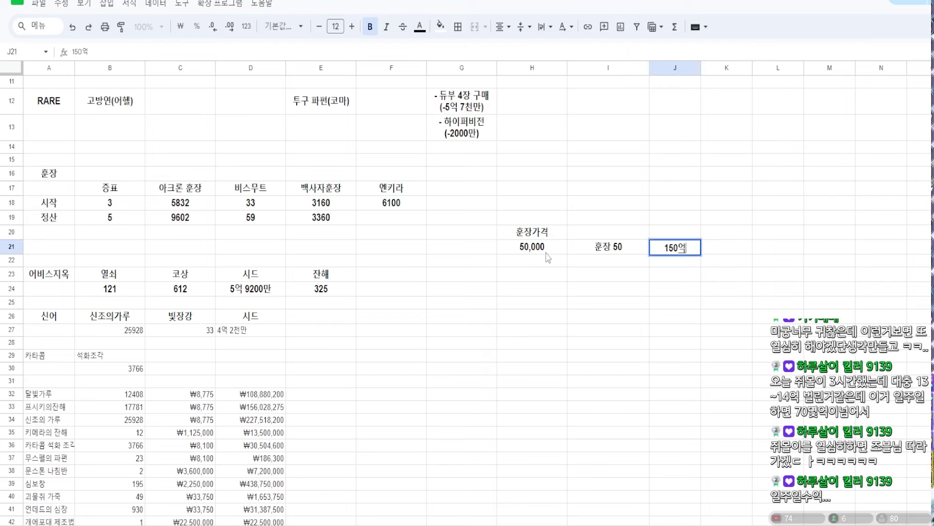
pyautogui.press('Return')
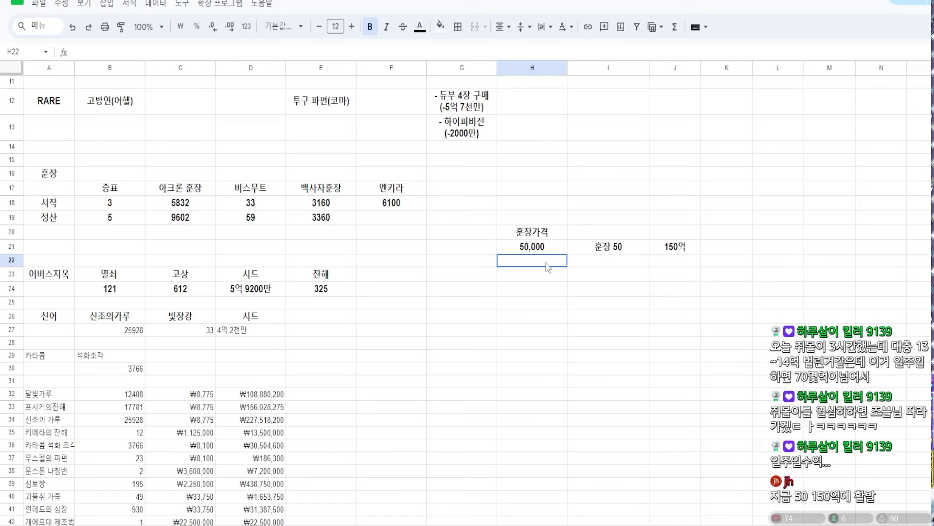
# Add the unit price row with "1개당" in H22 and "300,000SEED" in I22.
pyautogui.write('1개당')
pyautogui.press('Tab')
pyautogui.write('3')
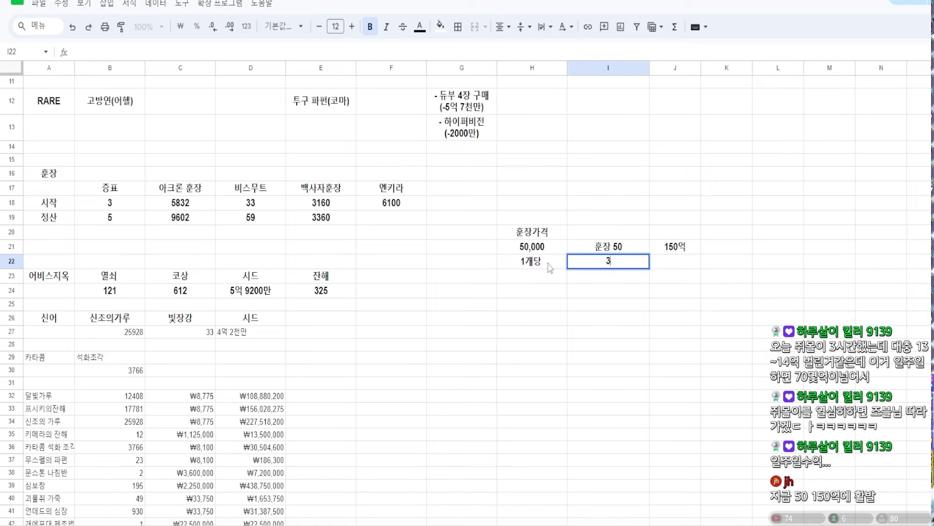
pyautogui.write('00,000')
pyautogui.press('Return')
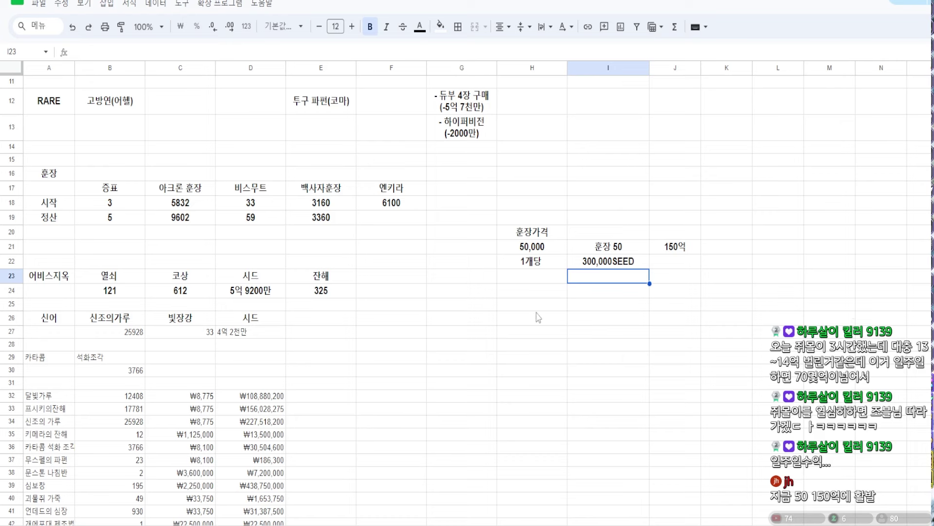
# Record the weekly medal count as "1주일 5770개" in H24 and its value as "17억 3100만 SEED" in I24.
pyautogui.click(546, 279)
pyautogui.doubleClick(551, 278)
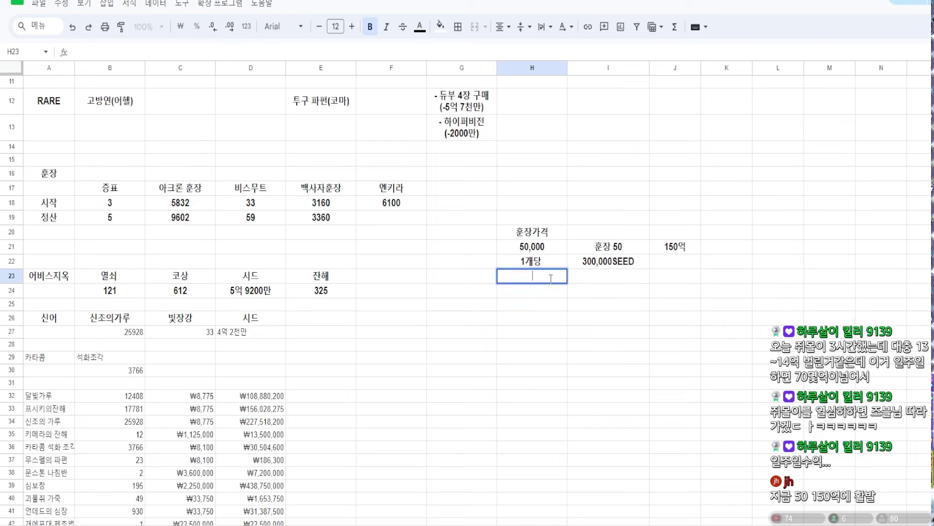
pyautogui.click(523, 291)
pyautogui.write('1주일 5770ㄱ')
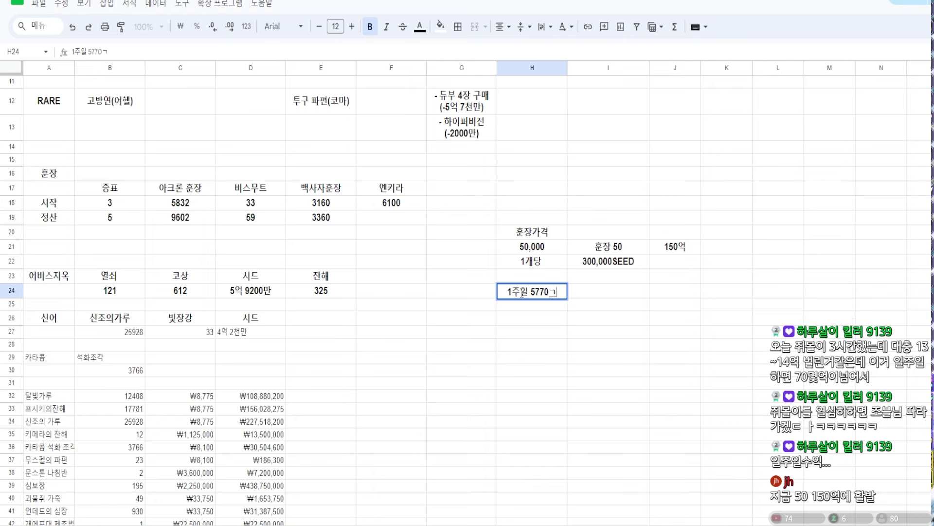
pyautogui.press('Tab')
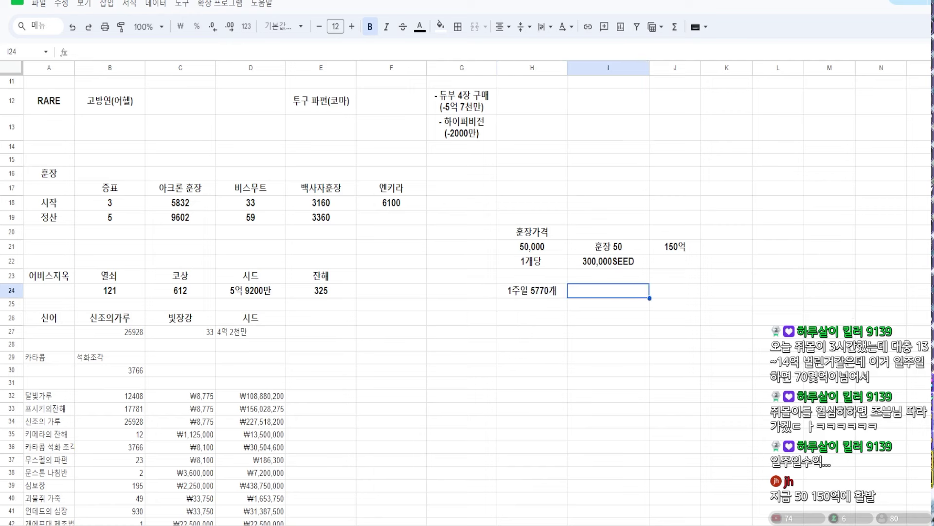
pyautogui.write('1')
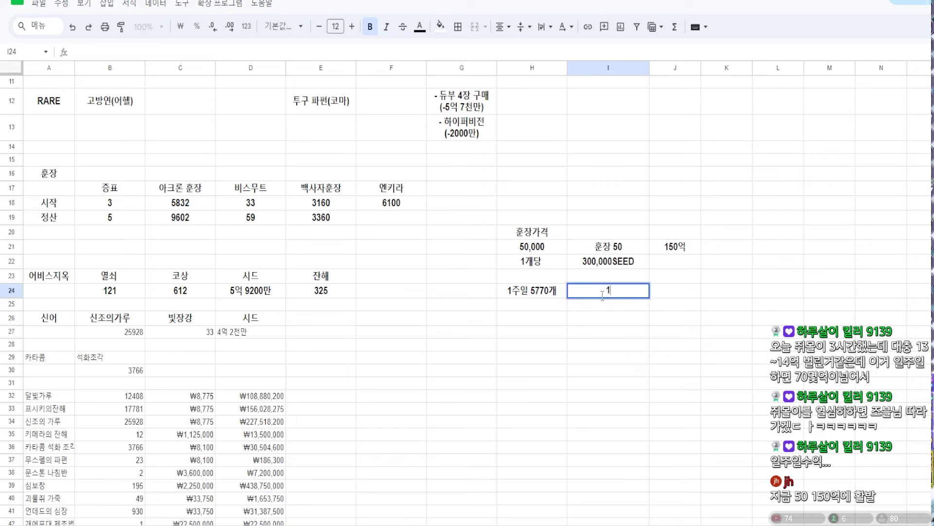
pyautogui.write('7억 3100만 SEED')
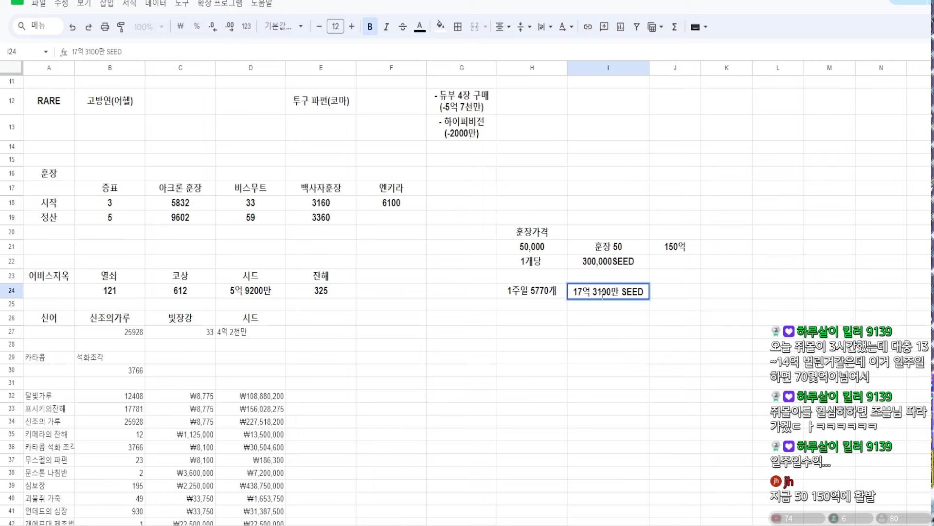
pyautogui.click(615, 349)
pyautogui.click(555, 355)
pyautogui.scroll(-3, 535, 317)
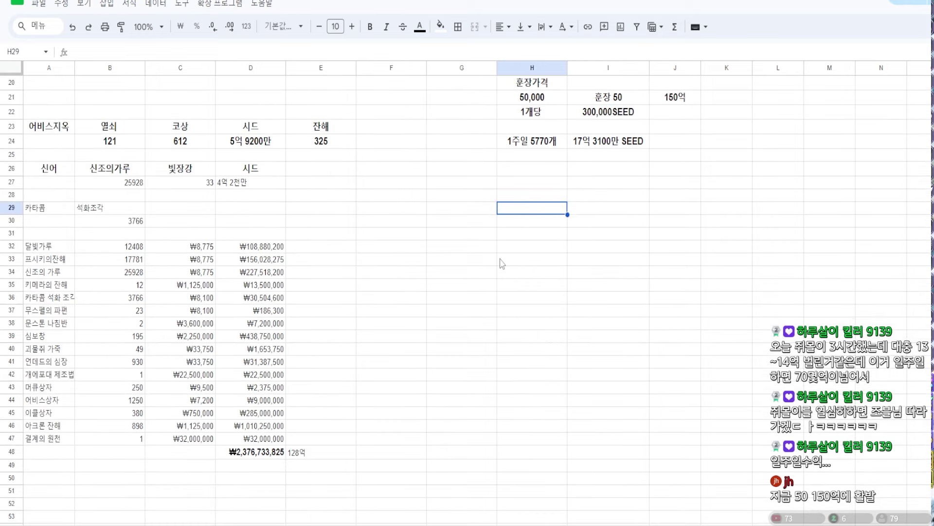
pyautogui.write('2376')
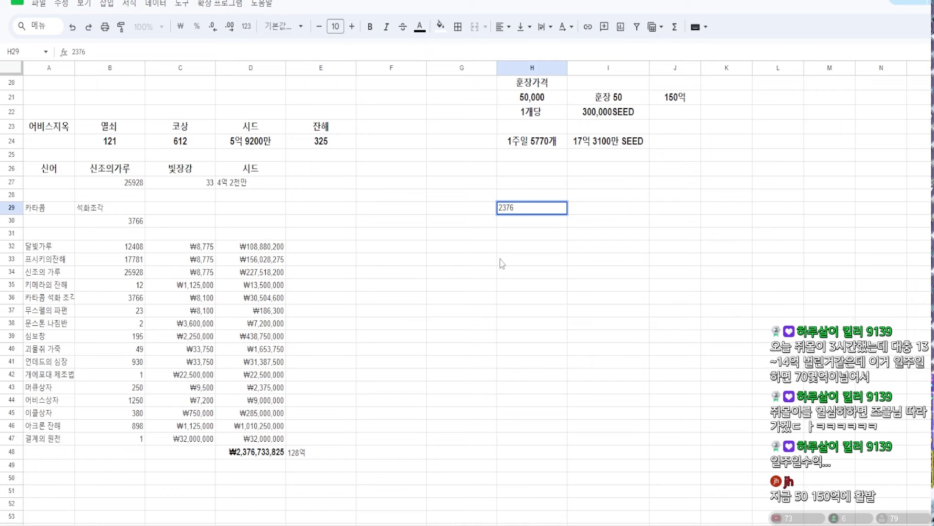
pyautogui.write('733825')
pyautogui.press('Return')
pyautogui.press('Left')
pyautogui.press('Up')
pyautogui.write('잡템')
pyautogui.press('Return')
pyautogui.write('ㅅ')
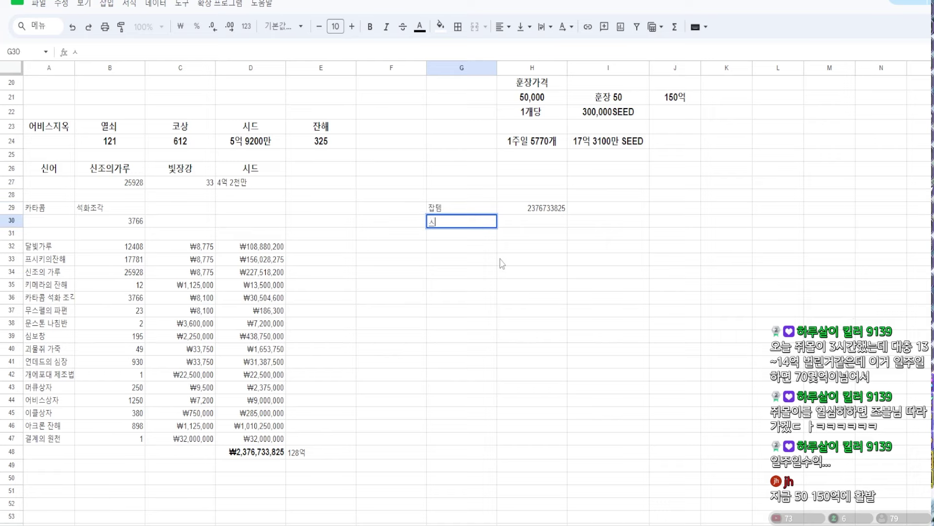
pyautogui.write('ㅣ드')
pyautogui.press('Tab')
pyautogui.press('Return')
pyautogui.scroll(6, 623, 214)
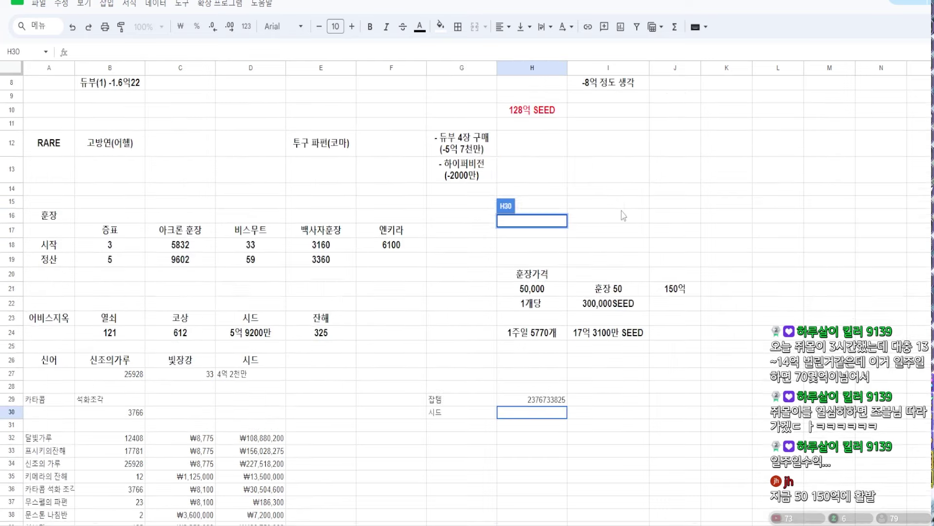
pyautogui.write('5700000000')
pyautogui.press('Return')
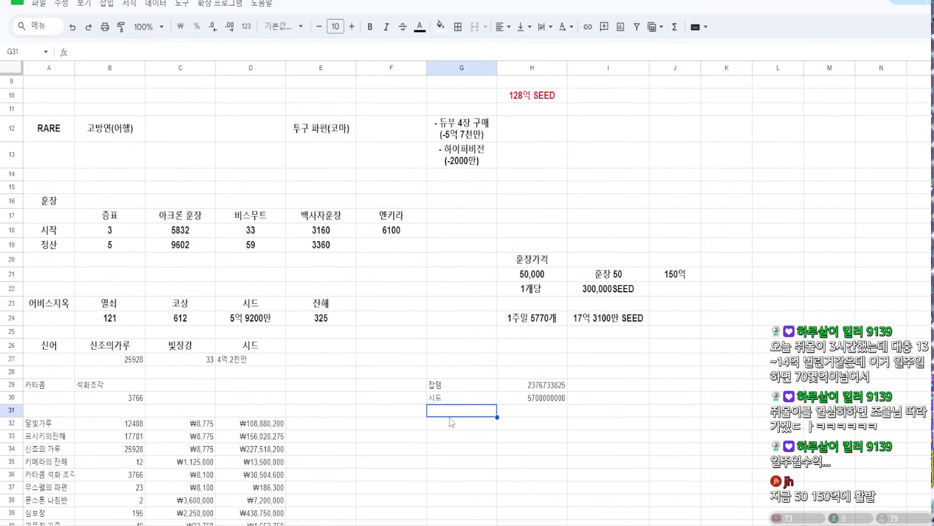
pyautogui.write('레어')
pyautogui.press('Tab')
pyautogui.write('7900000000')
pyautogui.press('Return')
pyautogui.write('히')
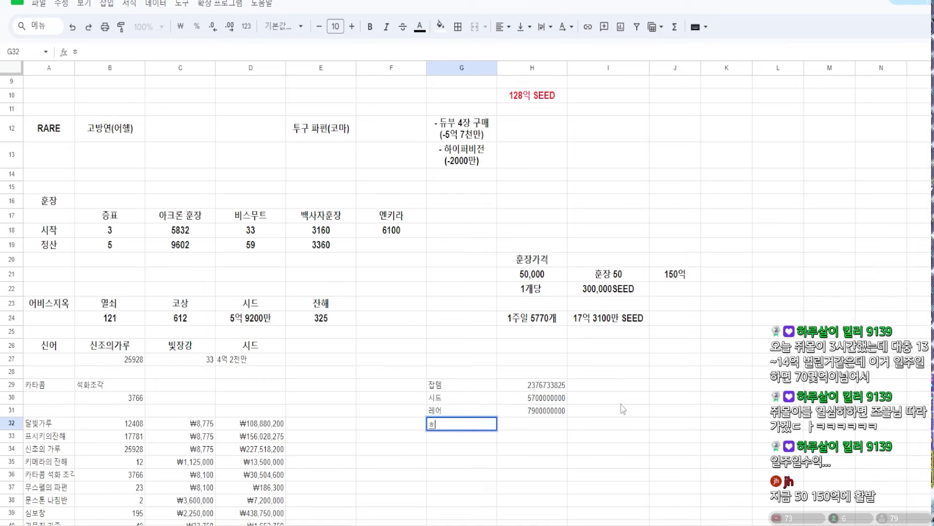
pyautogui.write('장')
pyautogui.press('Tab')
pyautogui.write('173')
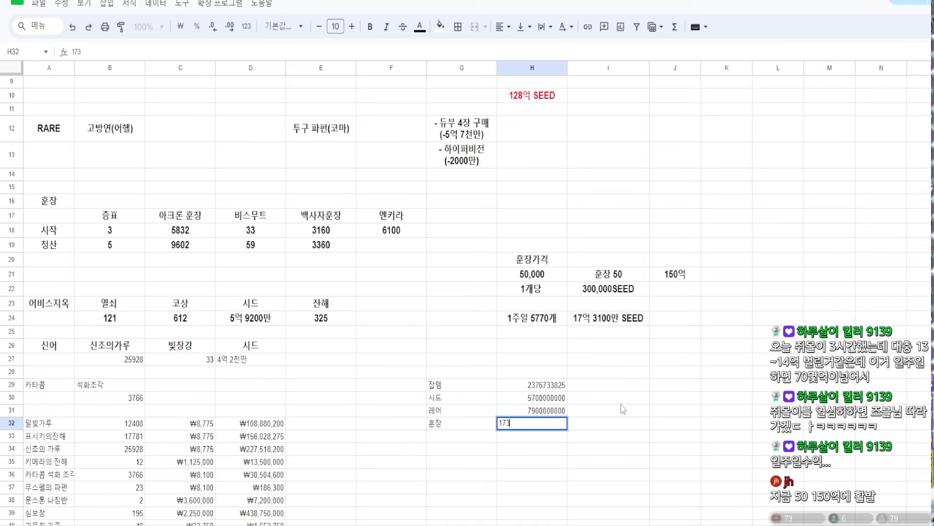
pyautogui.scroll(-1, 624, 409)
pyautogui.write('1000000')
pyautogui.press('Return')
# Total the four summary amounts in H33 with a SUM of H29:H32.
pyautogui.write('=SUM(')
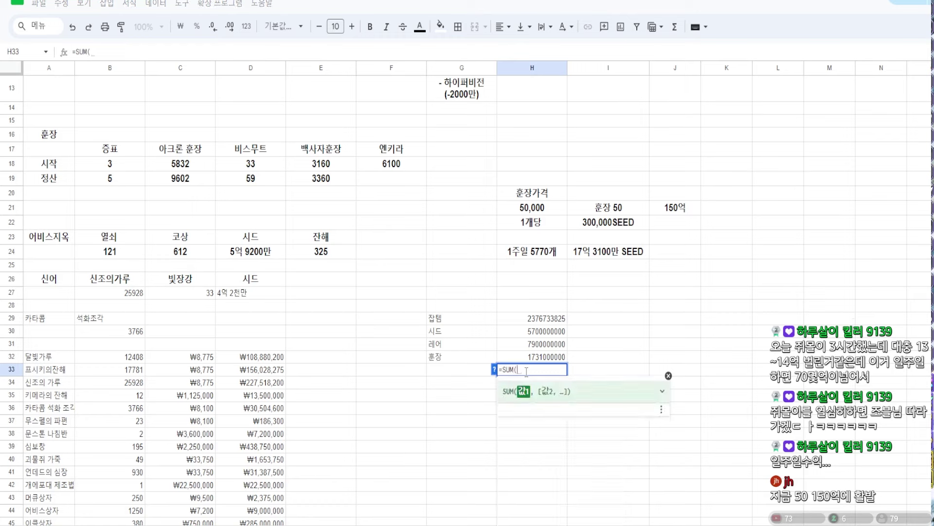
pyautogui.moveTo(540, 318); pyautogui.dragTo(544, 359)
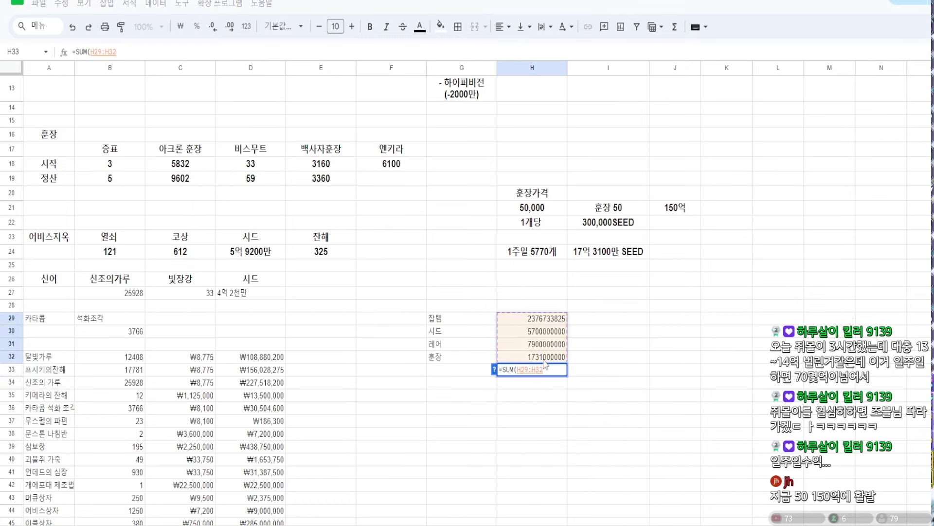
pyautogui.press('Return')
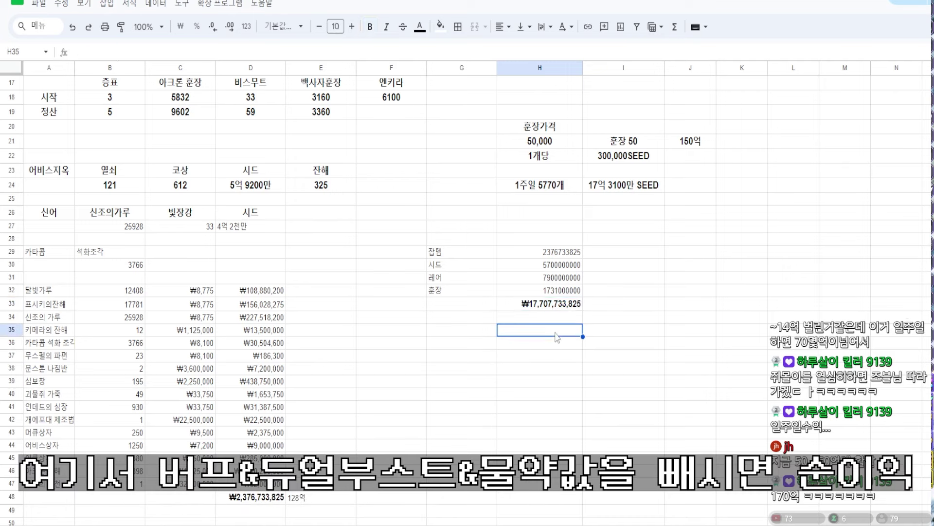
pyautogui.click(557, 328)
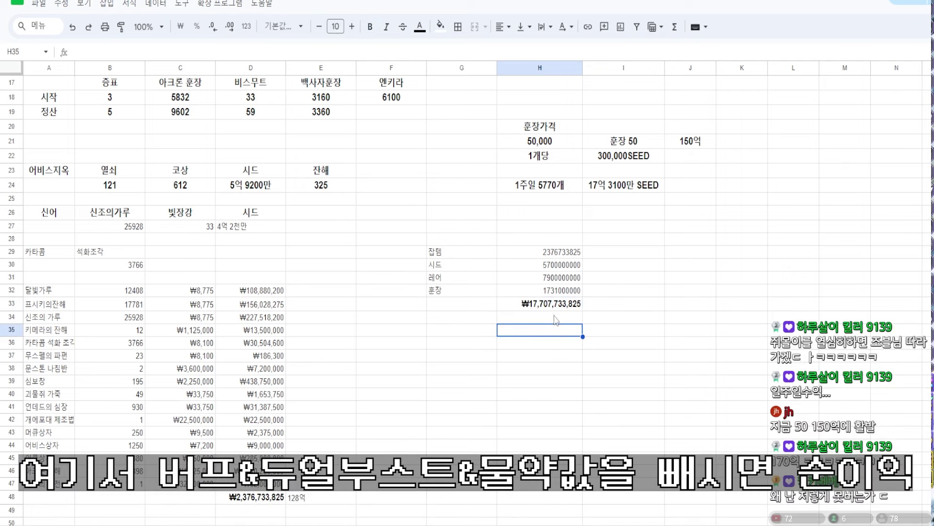
pyautogui.click(560, 305)
pyautogui.click(549, 344)
# Switch to Notepad and write the heading "콘텐츠 ( 플레이타임은 1일 40분~50분 정도 )" below the reward notes.
pyautogui.hotkey('alt', 'Tab')
pyautogui.write('컨텐ㅊ')
pyautogui.press('BackSpace')
pyautogui.press('BackSpace')
pyautogui.press('BackSpace')
pyautogui.write('콘텐ㅊㅡ ( 플레이')
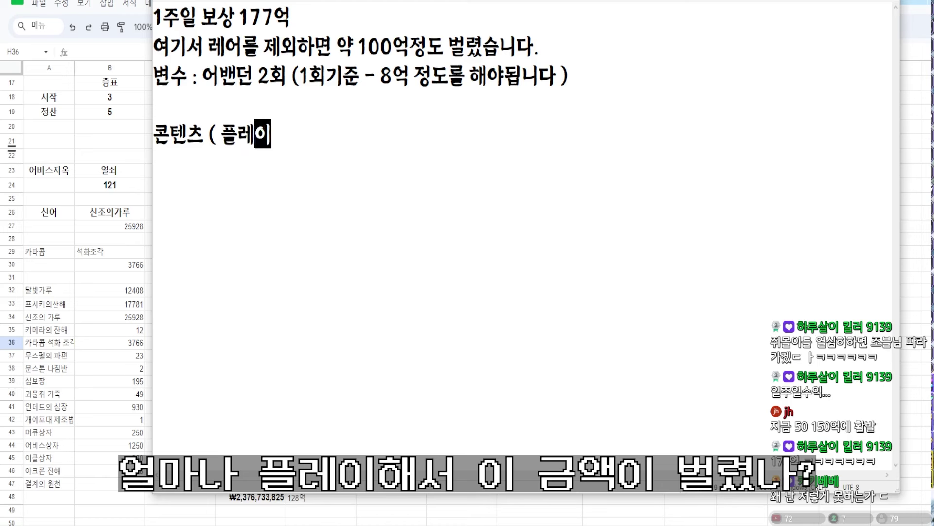
pyautogui.write('타임은 1일')
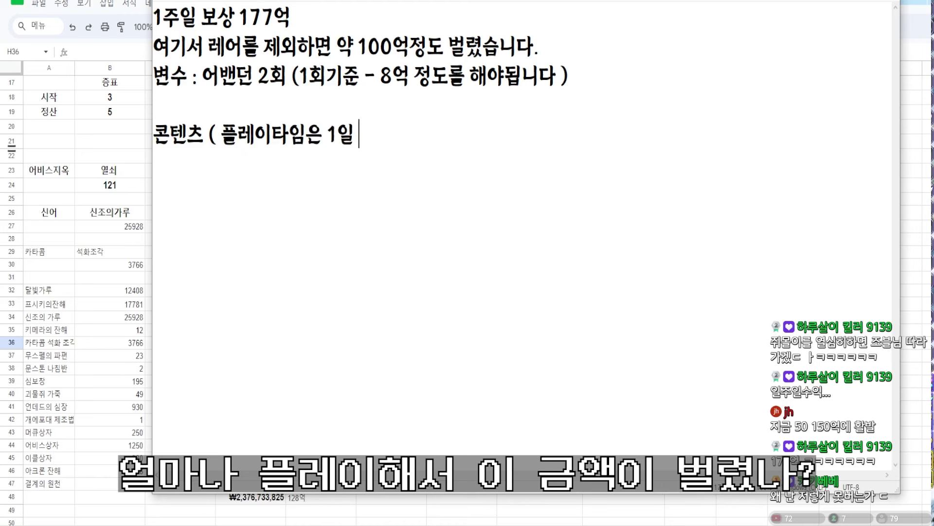
pyautogui.write(' 1')
pyautogui.press('BackSpace')
pyautogui.write('30')
pyautogui.press('BackSpace')
pyautogui.press('BackSpace')
pyautogui.write('40분~')
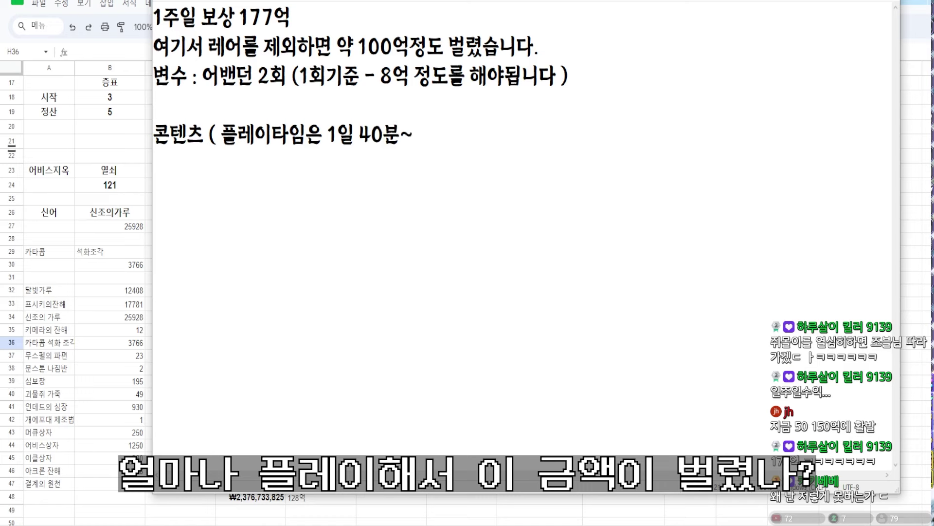
pyautogui.write('50분 정도 )')
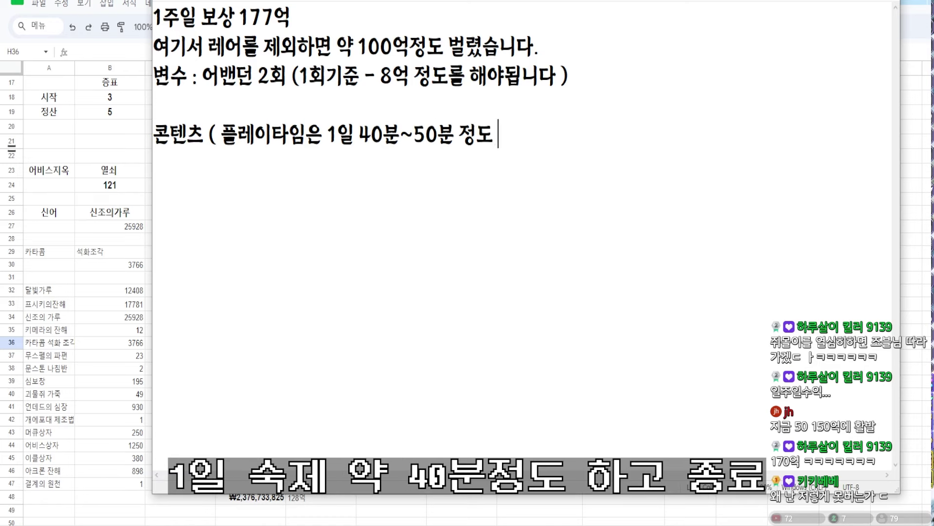
# Start a numbered content list with "1. 머큐리얼 케이브 + 루미너스", "2. 어비스 코어 마스터 던전" and "3. 망령 (지하요새)".
pyautogui.press('Return')
pyautogui.press('Return')
pyautogui.write('1.')
pyautogui.write(' 머큐리얼 케이')
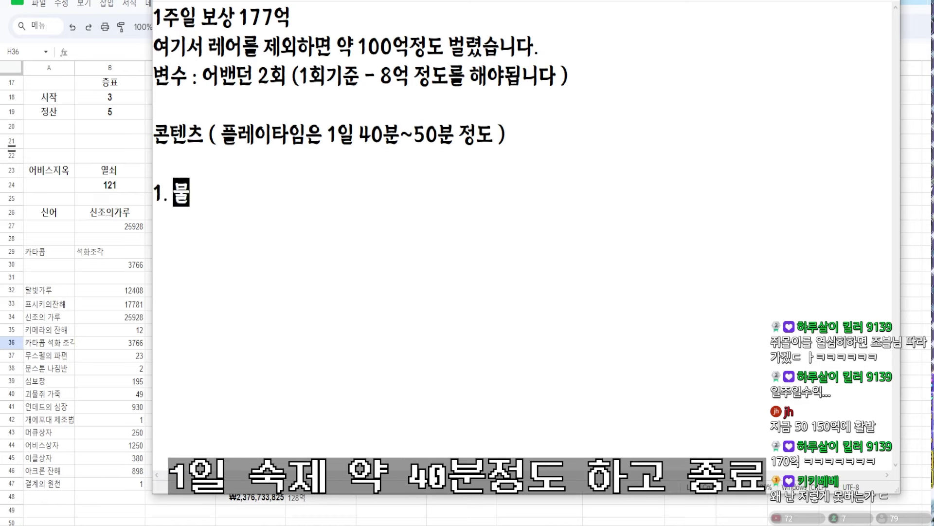
pyautogui.write('브 + 루미너스')
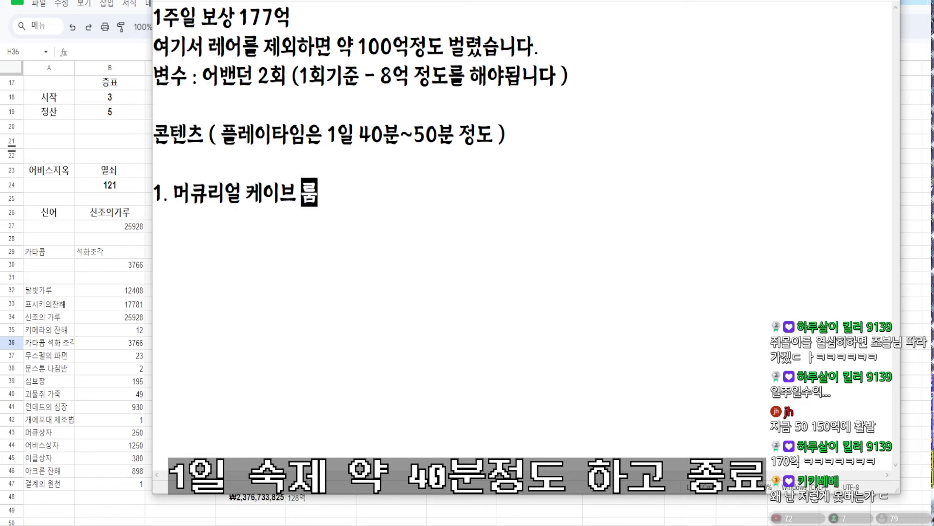
pyautogui.press('Return')
pyautogui.write('2. 어비스 코어 마스터 던전')
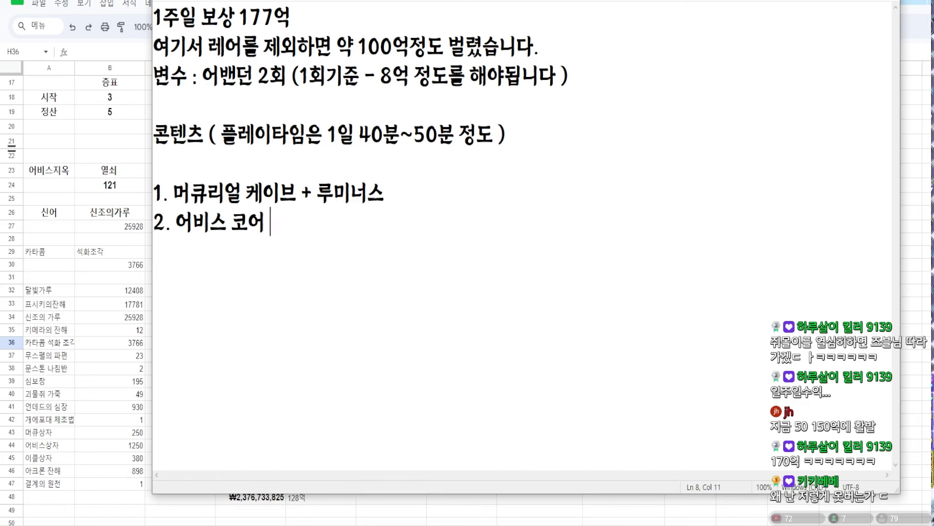
pyautogui.press('Return')
pyautogui.write('3. 마ㅇ령 ')
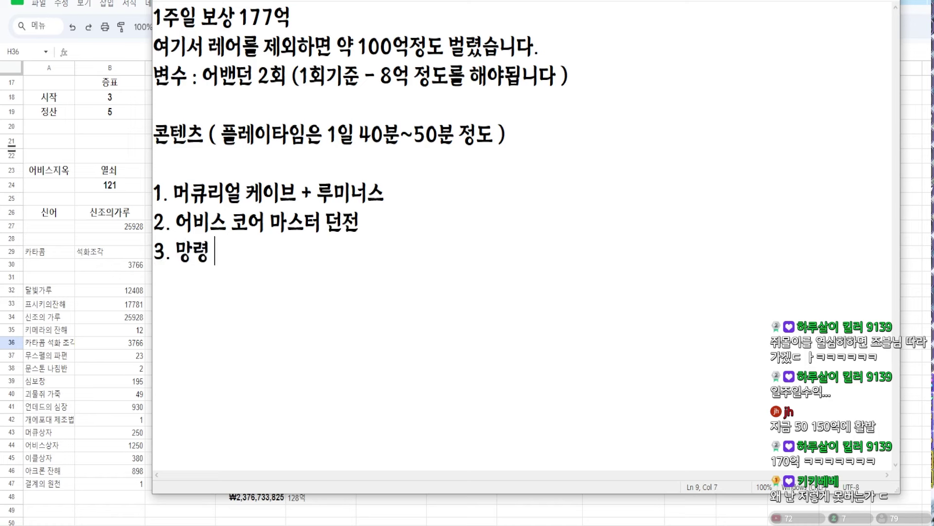
pyautogui.write('(지하요새)')
# Continue the content list with "4. 심연의 보물창고", "5. 이클립스 6보스" and "6. 별동대".
pyautogui.press('Return')
pyautogui.write('4. 심연의 보물창ㄱ')
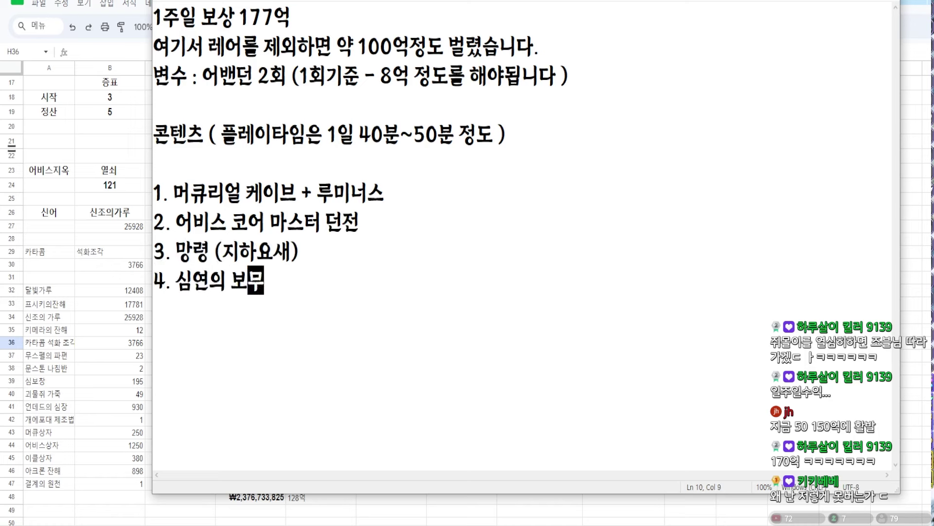
pyautogui.write('ㅗ')
pyautogui.press('Return')
pyautogui.write('5. 이클립스 ')
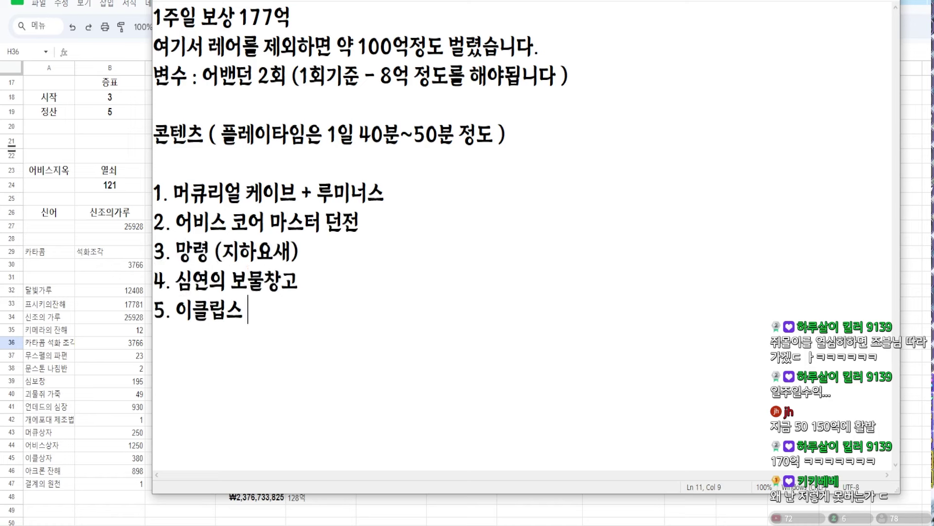
pyautogui.write('6봇ㅡ')
pyautogui.press('Return')
pyautogui.write('6. 별동대')
# Complete the content list with "7. 보급품", "8. 이공간" and "9. 멜카르트 DPS".
pyautogui.press('Return')
pyautogui.write('7.')
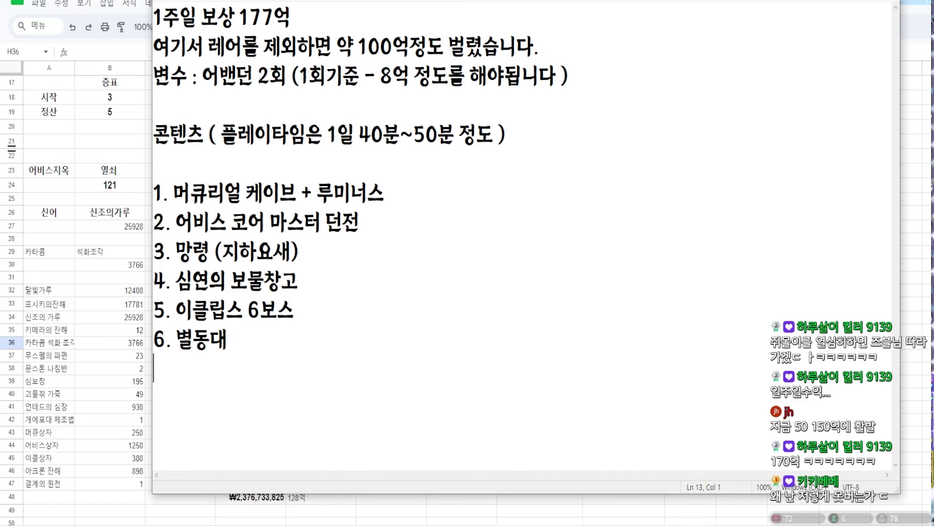
pyautogui.write(' 보급품')
pyautogui.press('Return')
pyautogui.write('8. 이공')
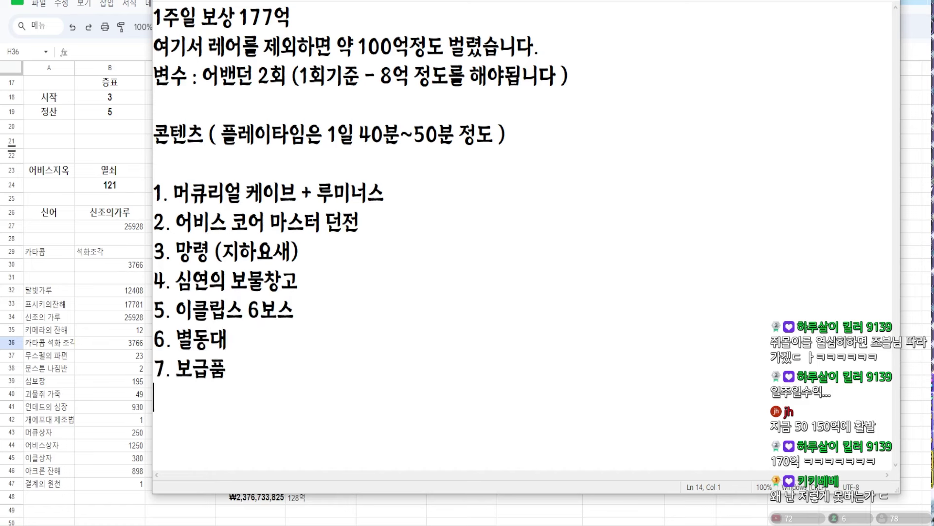
pyautogui.write('간 ')
pyautogui.write('9. 멜카르트 DPS')
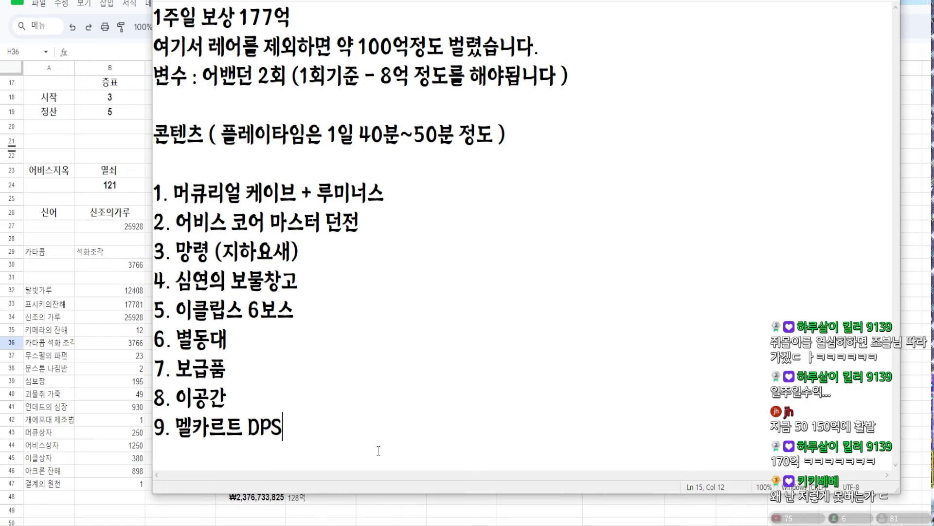
# Add a dashed line below the list followed by "6일동안 돌았습니다. ( 금요일 X )".
pyautogui.press('Return')
pyautogui.write('----------------------- 6일동안')
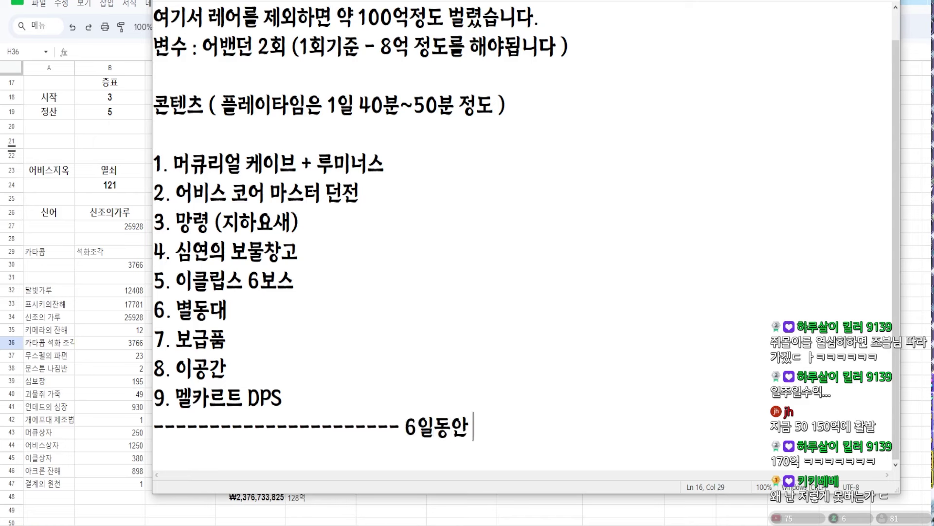
pyautogui.write(' 돌았습')
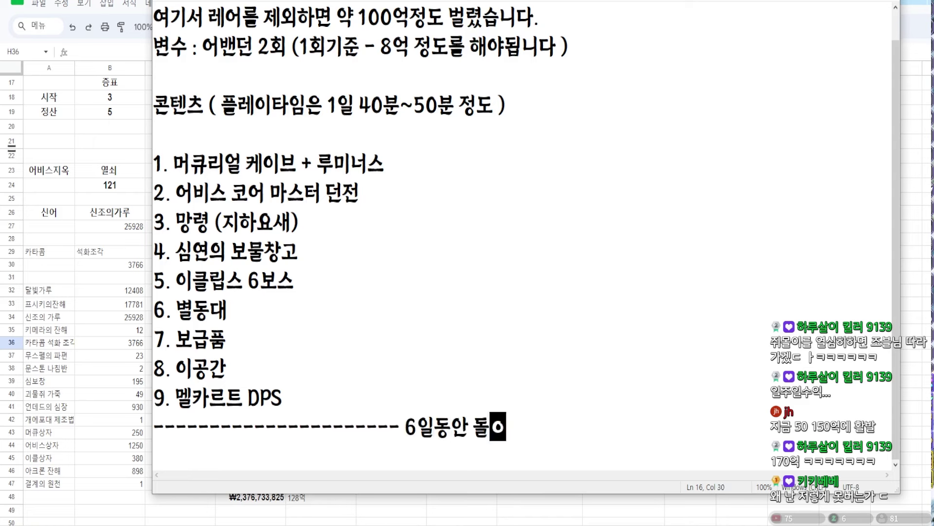
pyautogui.write('니다. ( 금요')
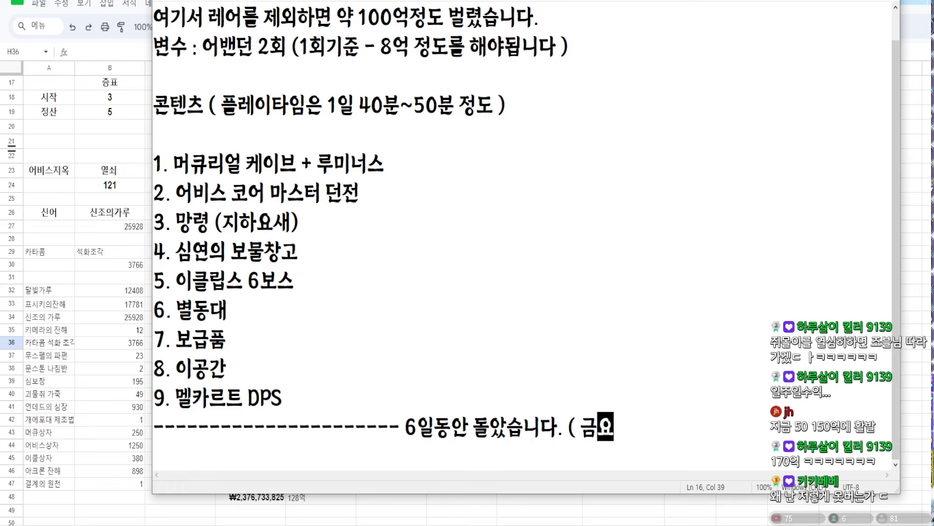
pyautogui.write('일 X )')
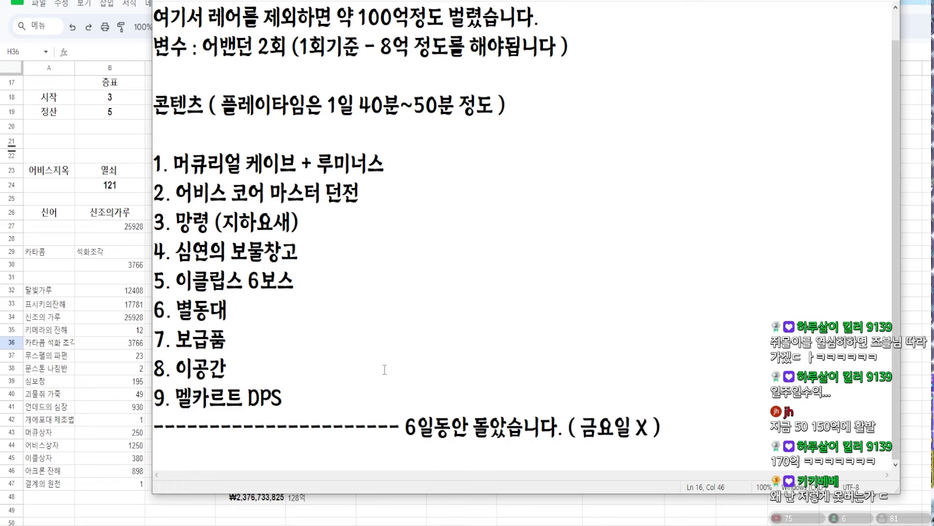
pyautogui.moveTo(371, 397); pyautogui.dragTo(185, 165)
pyautogui.click(409, 302)
pyautogui.click(430, 233)
# Add the note "- 5일 (목요일 X)" beside both 6. 별동대 and 7. 보급품.
pyautogui.click(479, 177)
pyautogui.press('Down')
pyautogui.press('Down')
pyautogui.press('Down')
pyautogui.press('Down')
pyautogui.press('Down')
pyautogui.press('Tab')
pyautogui.write('- 5DL')
pyautogui.press('BackSpace')
pyautogui.press('BackSpace')
pyautogui.write('일')
pyautogui.press('Down')
pyautogui.press('Down')
pyautogui.press('Home')
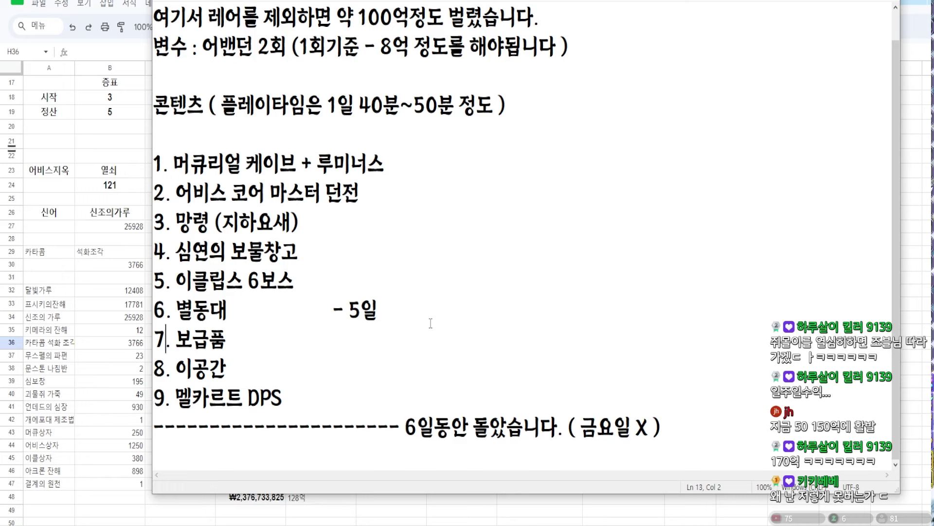
pyautogui.press('Tab')
pyautogui.write('- 5일 (목요일 X)')
# Replace the name of list item 8 with "발굴지".
pyautogui.press('BackSpace')
pyautogui.press('BackSpace')
pyautogui.press('BackSpace')
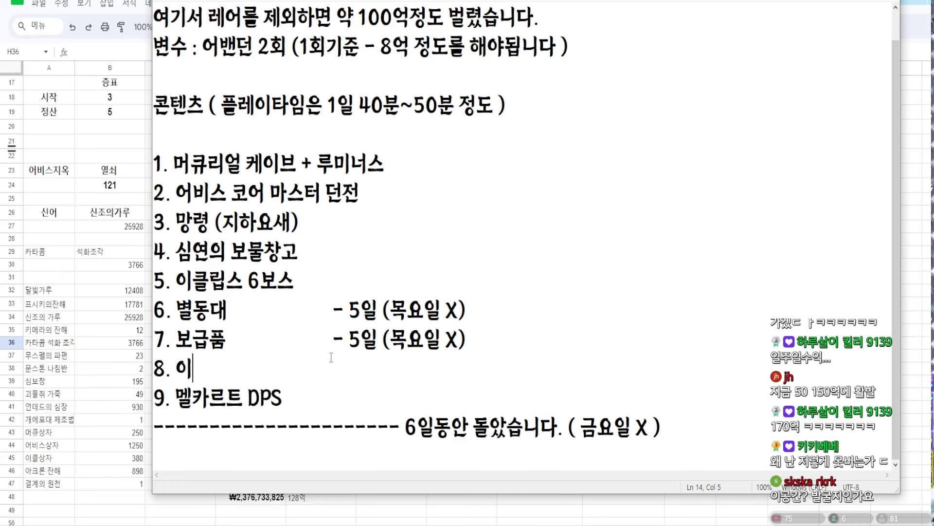
pyautogui.write('발굴지')
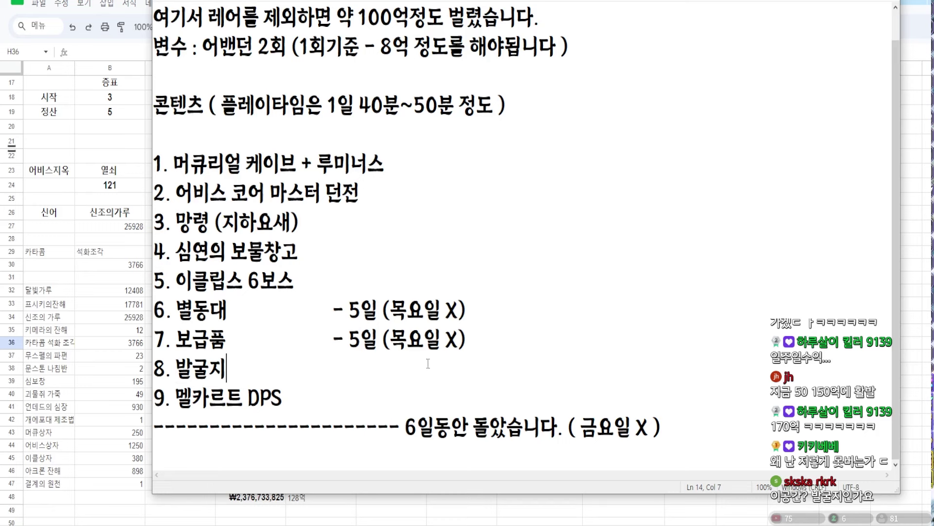
# Start a new line at the end of the notes, below the dashed 6일동안 line.
pyautogui.hotkey('ctrl', 'End')
pyautogui.press('Return')
pyautogui.scroll(-3, 681, 374)
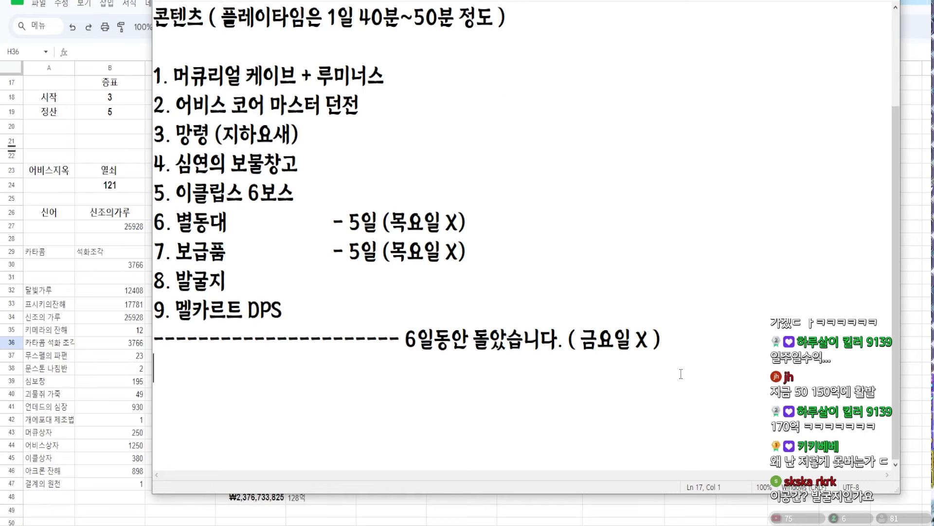